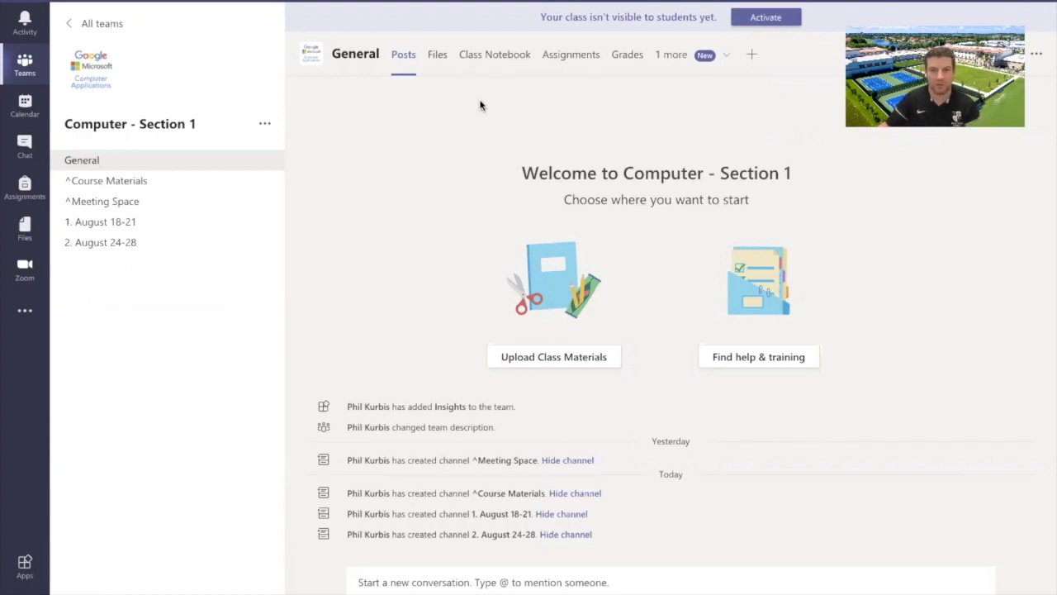
- Start setting up a blank OneNote Class Notebook for the Computer - Section 1 team and proceed to the student section setup
{"action": "left_click", "coordinate": [507, 54]}
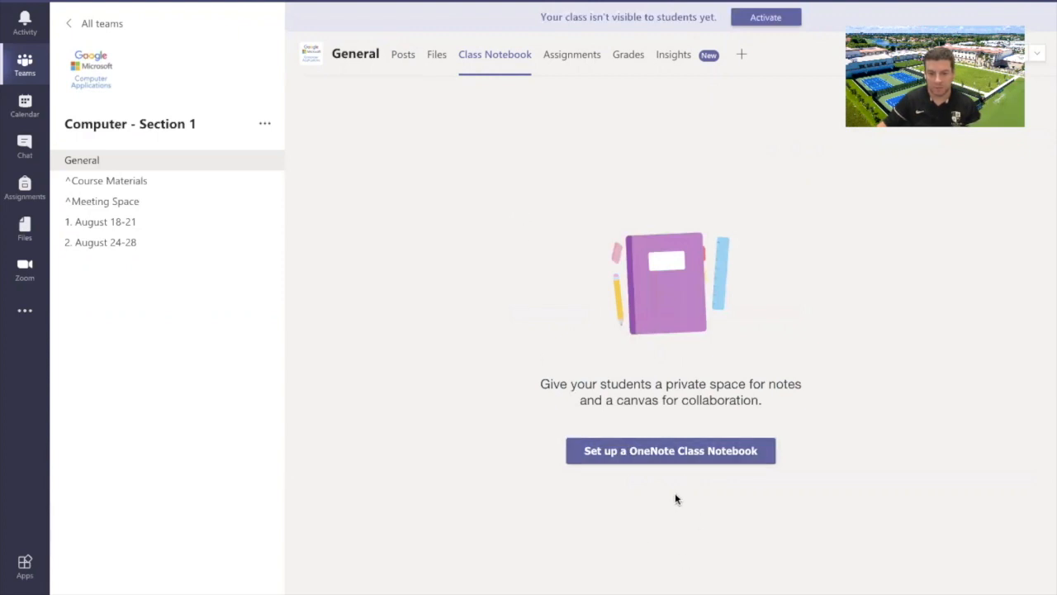
{"action": "left_click", "coordinate": [669, 461]}
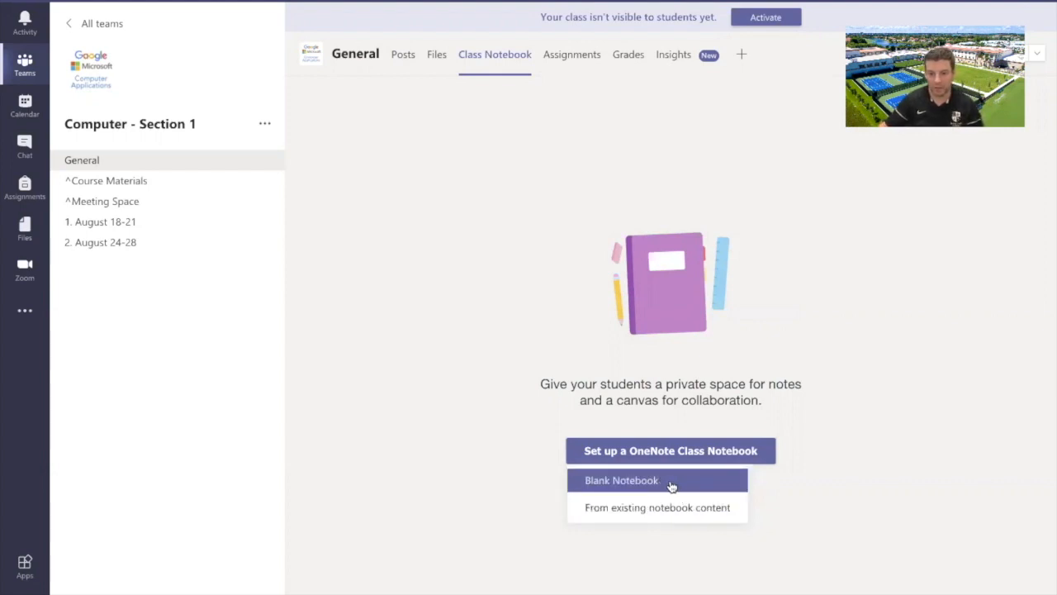
{"action": "left_click", "coordinate": [671, 486]}
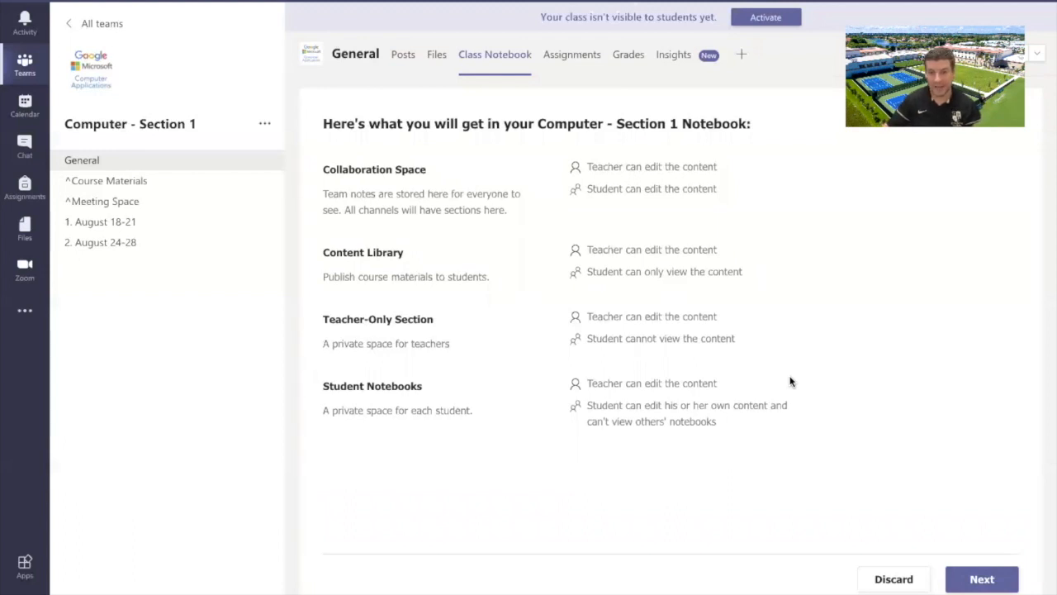
{"action": "left_click", "coordinate": [974, 578]}
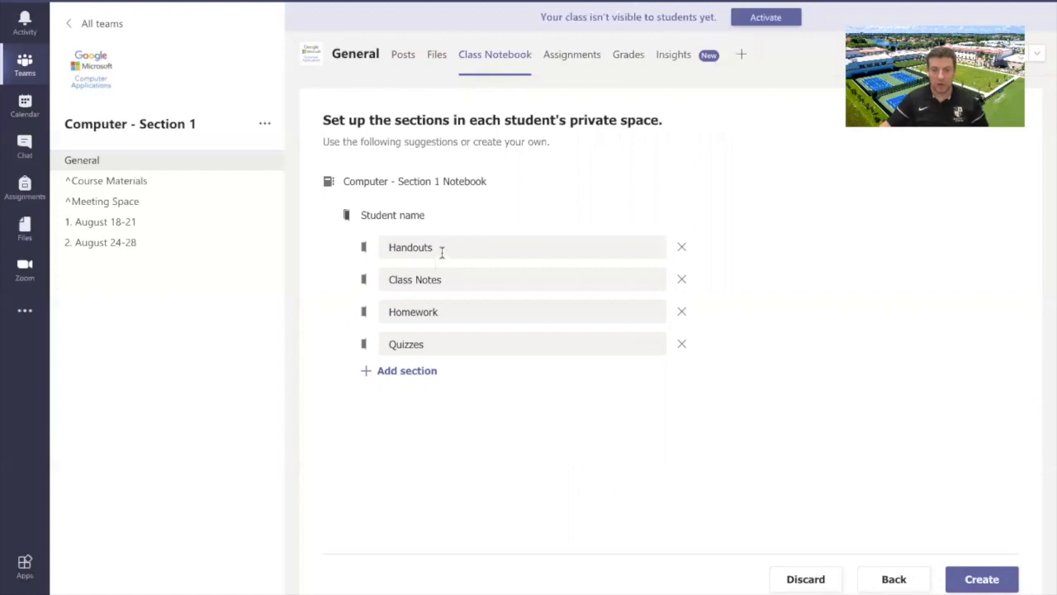
- Rename the Handouts section in each student's private space to "Digital Citizenship"
{"action": "left_click_drag", "start_coordinate": [437, 248], "coordinate": [366, 251]}
{"action": "type", "text": "Digit"}
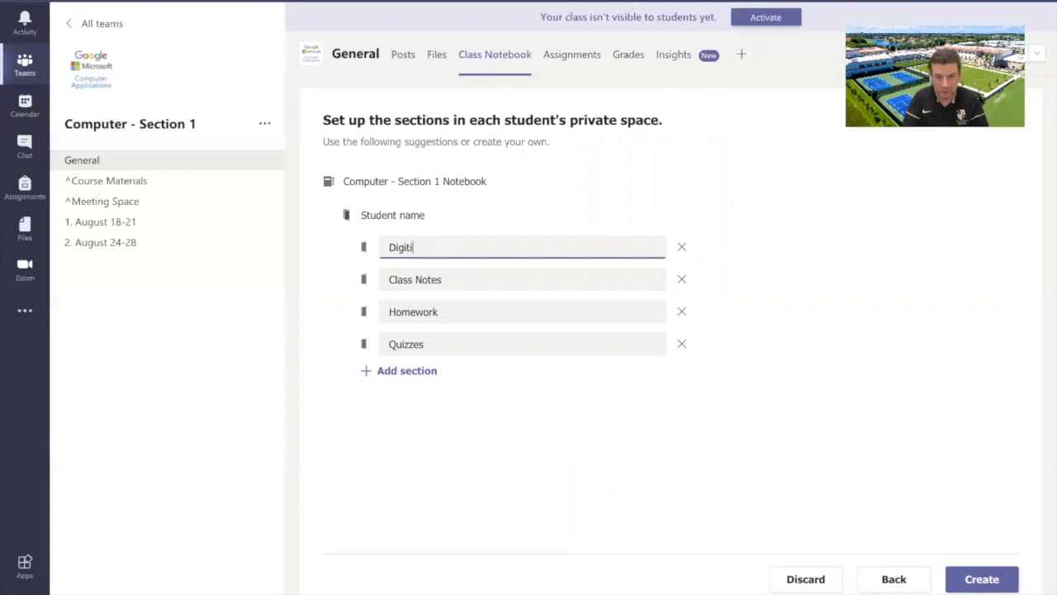
{"action": "type", "text": "al Citizenship"}
{"action": "key", "text": "Tab"}
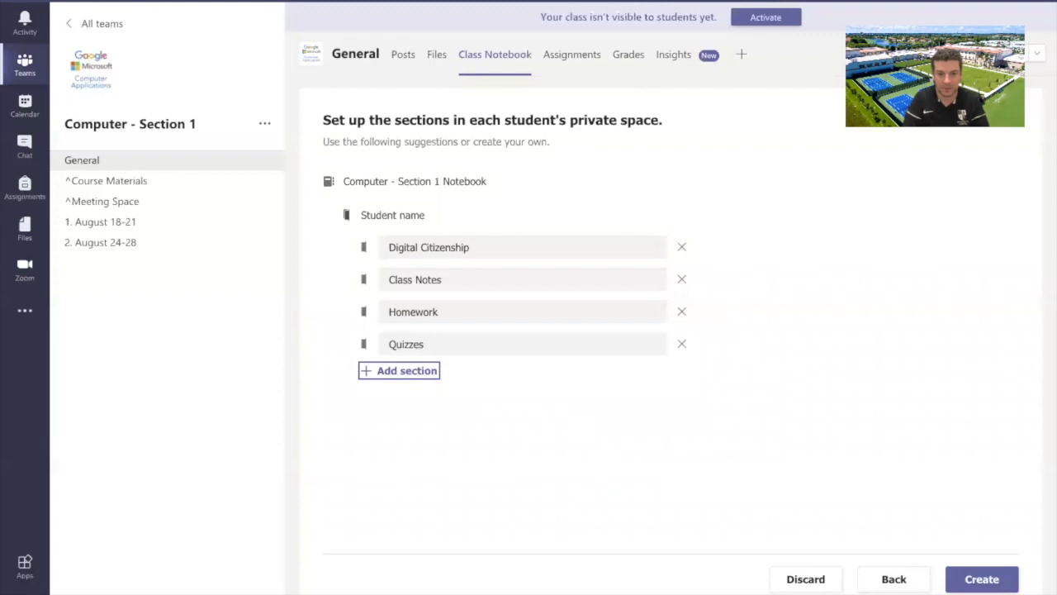
- Rename the Class Notes section in the student space to "Google Lessons"
{"action": "left_click", "coordinate": [417, 279]}
{"action": "type", "text": "Microsoft Lessons"}
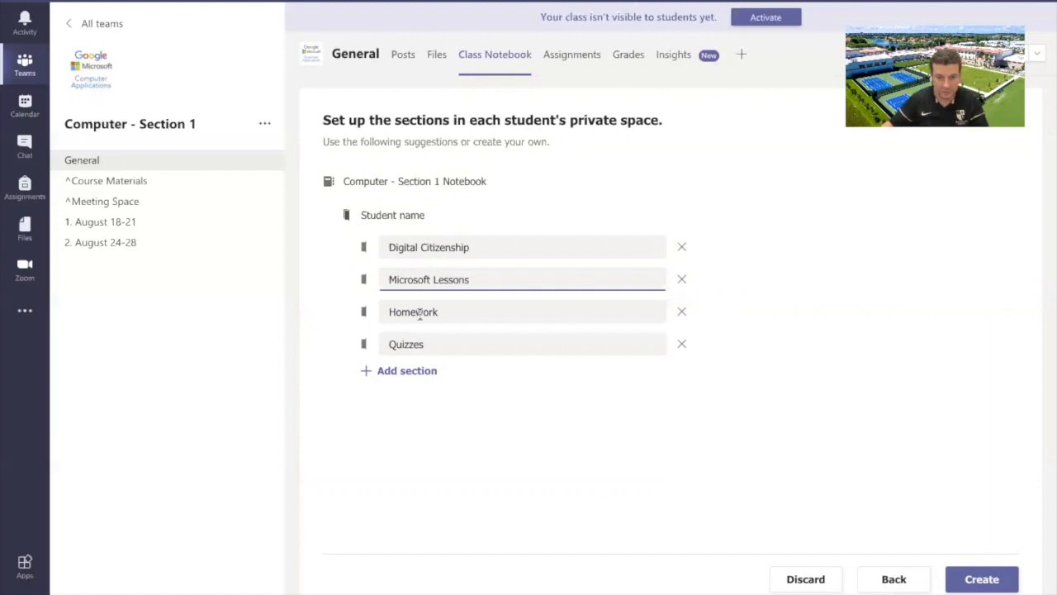
{"action": "key", "text": "ctrl+shift+Left"}
{"action": "left_click", "coordinate": [426, 279]}
{"action": "double_click", "coordinate": [426, 279]}
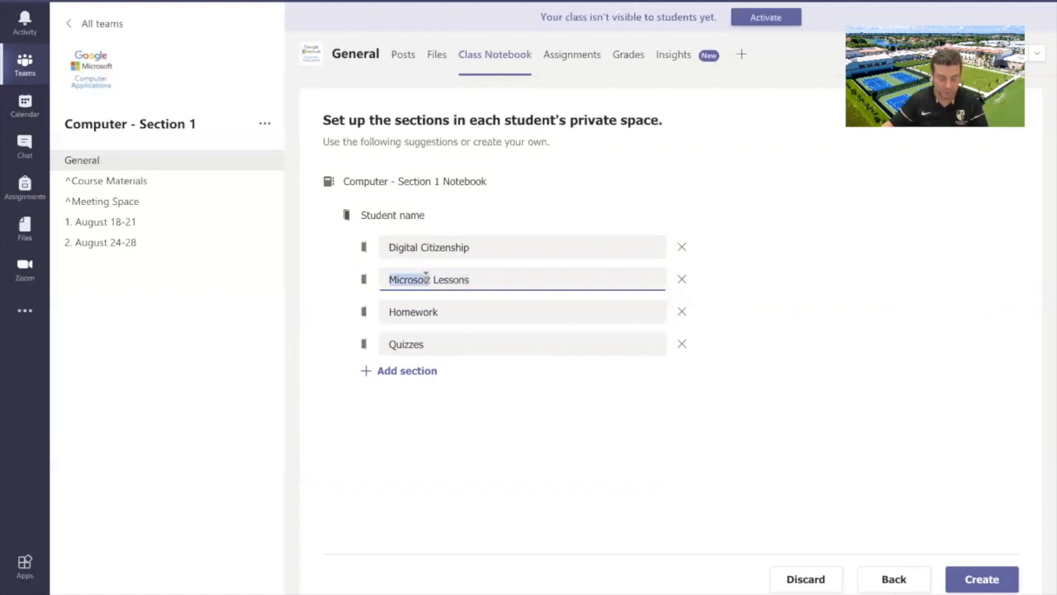
{"action": "type", "text": "Google"}
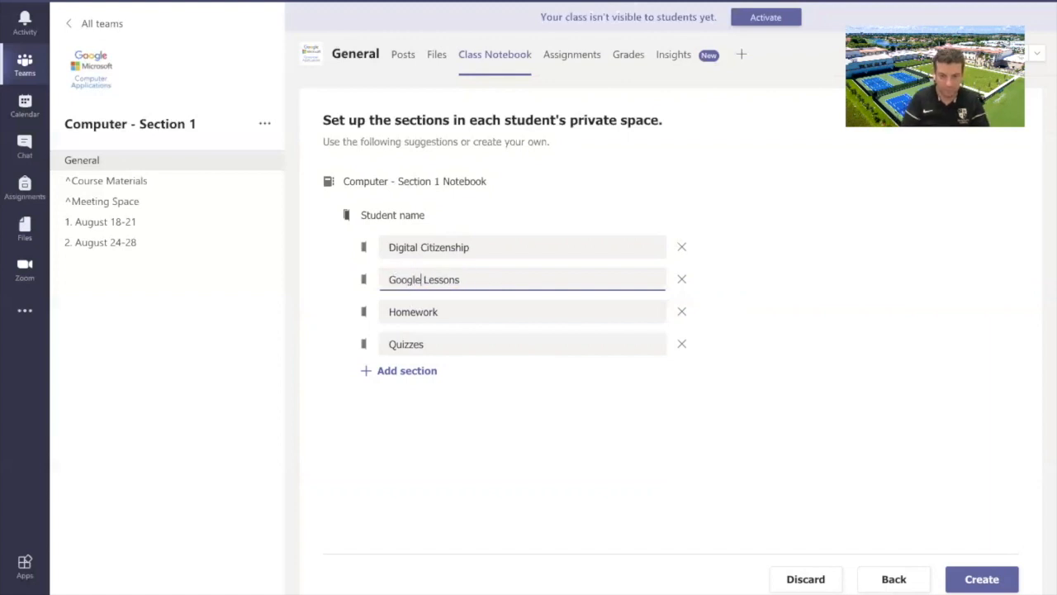
- Rename the Homework section to "Microsoft Lessons" and the Quizzes section to "Assignments"
{"action": "double_click", "coordinate": [426, 311]}
{"action": "type", "text": "M"}
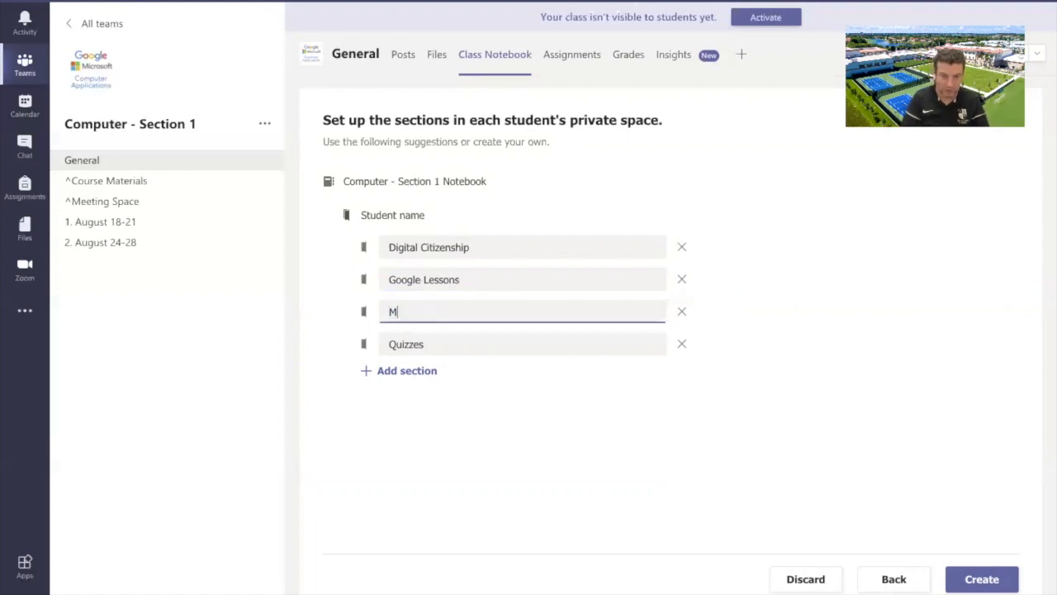
{"action": "type", "text": "icrosoft Lessons"}
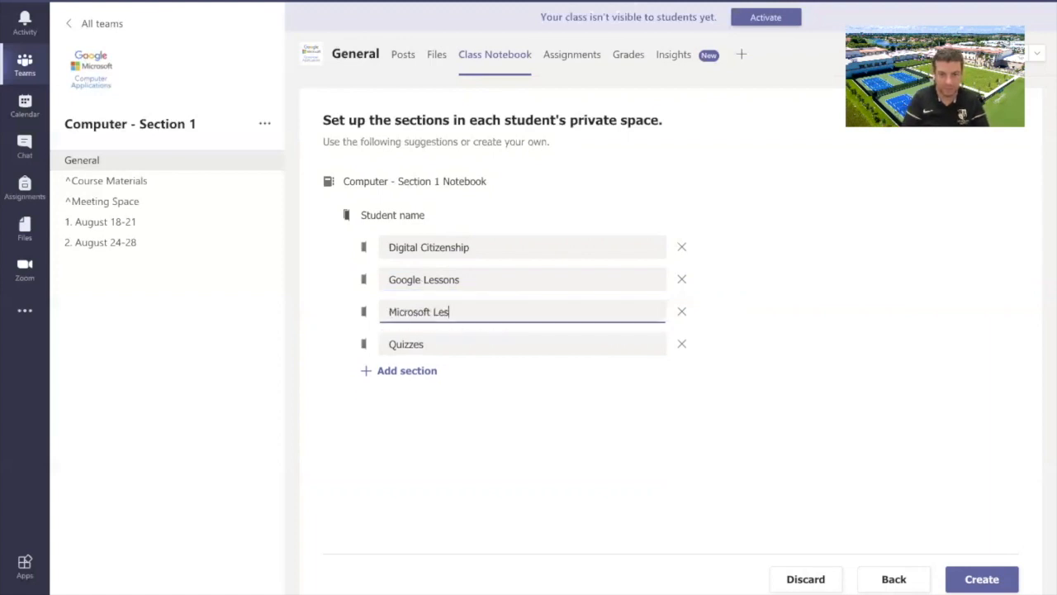
{"action": "double_click", "coordinate": [400, 342]}
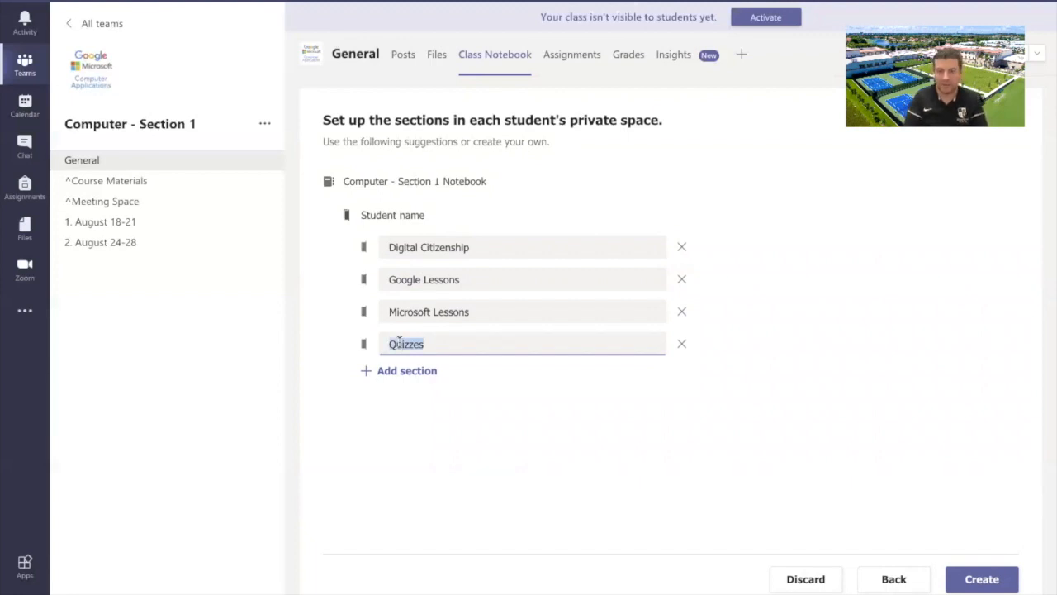
{"action": "type", "text": "Assignm"}
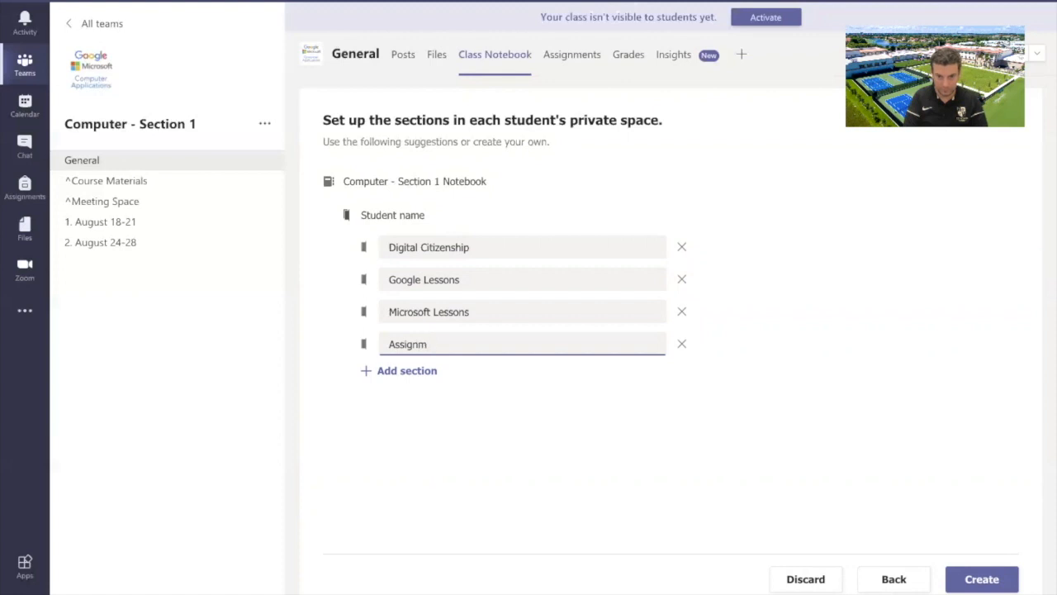
{"action": "type", "text": "ents"}
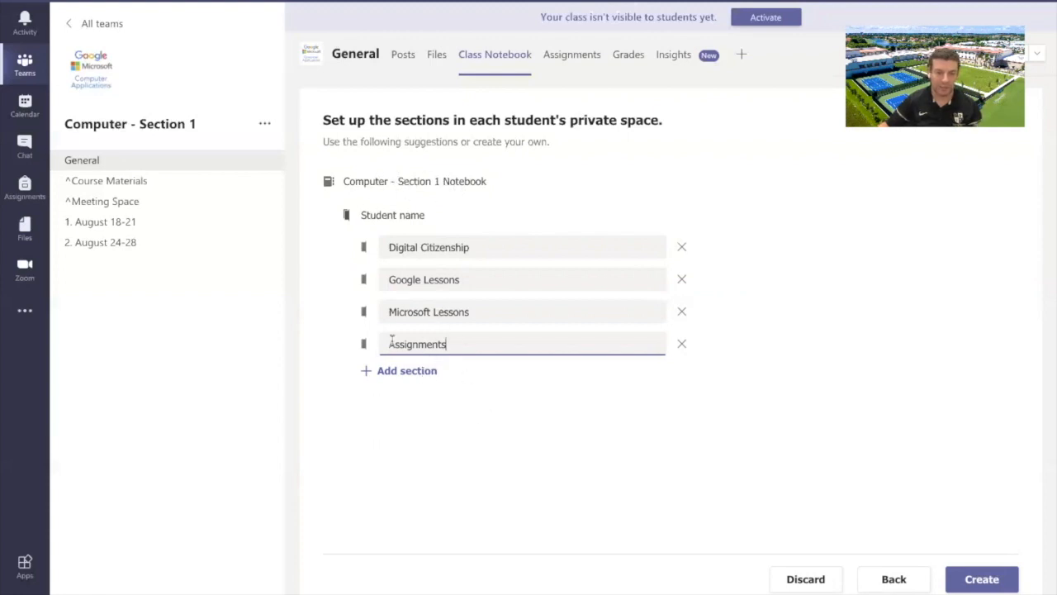
- Create the class notebook, show its section navigation, and open the notebook in the OneNote desktop app
{"action": "left_click", "coordinate": [981, 581]}
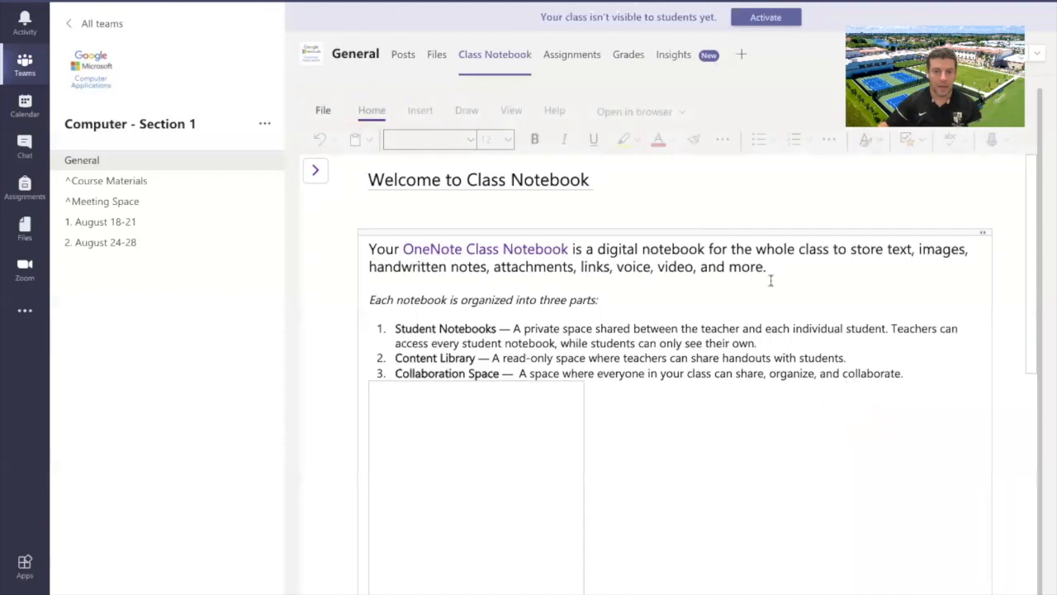
{"action": "left_click", "coordinate": [323, 174]}
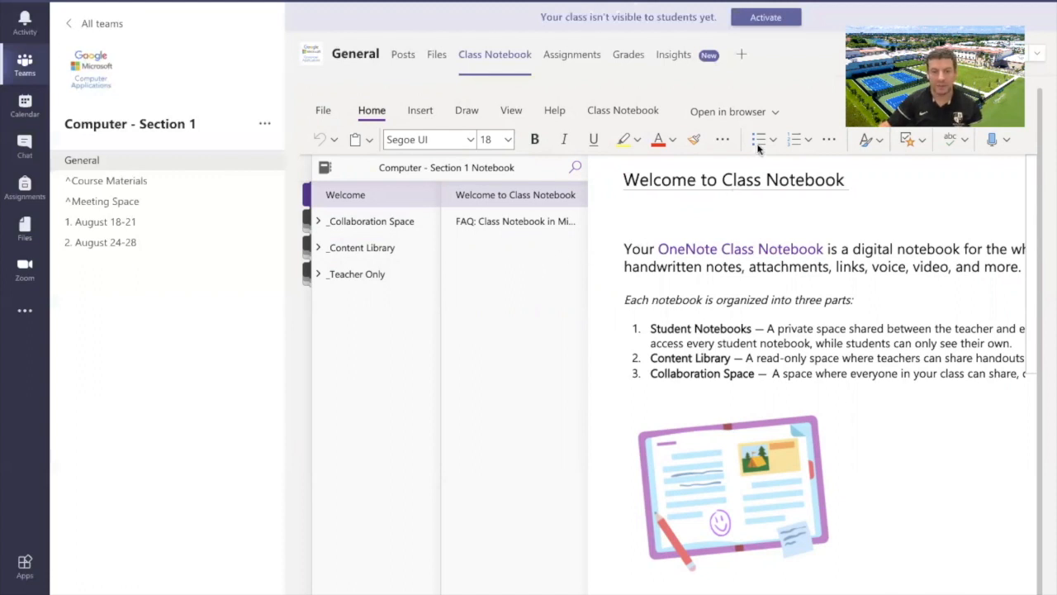
{"action": "left_click", "coordinate": [758, 115]}
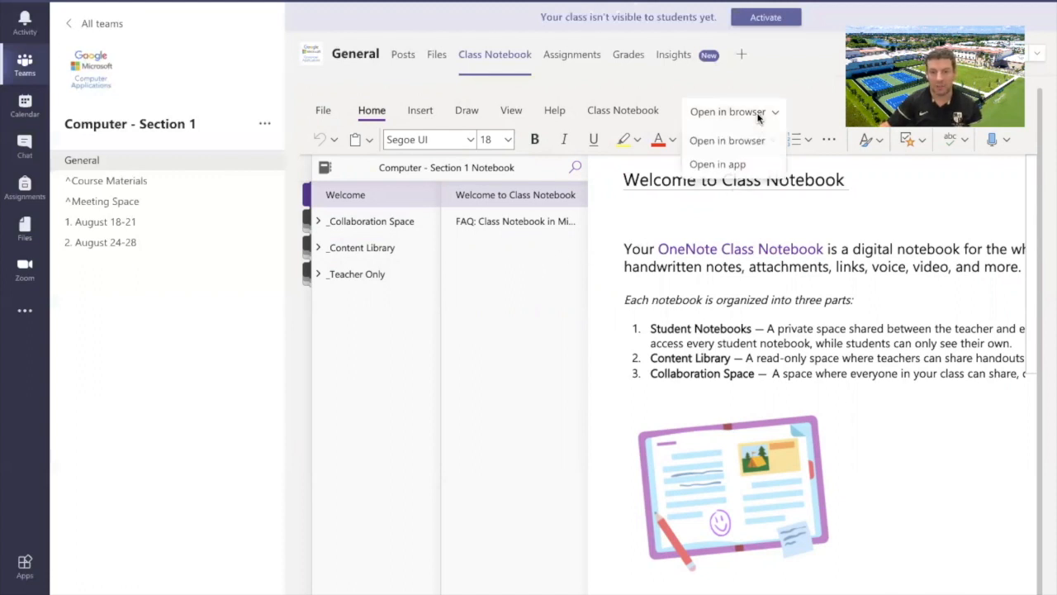
{"action": "left_click", "coordinate": [717, 165]}
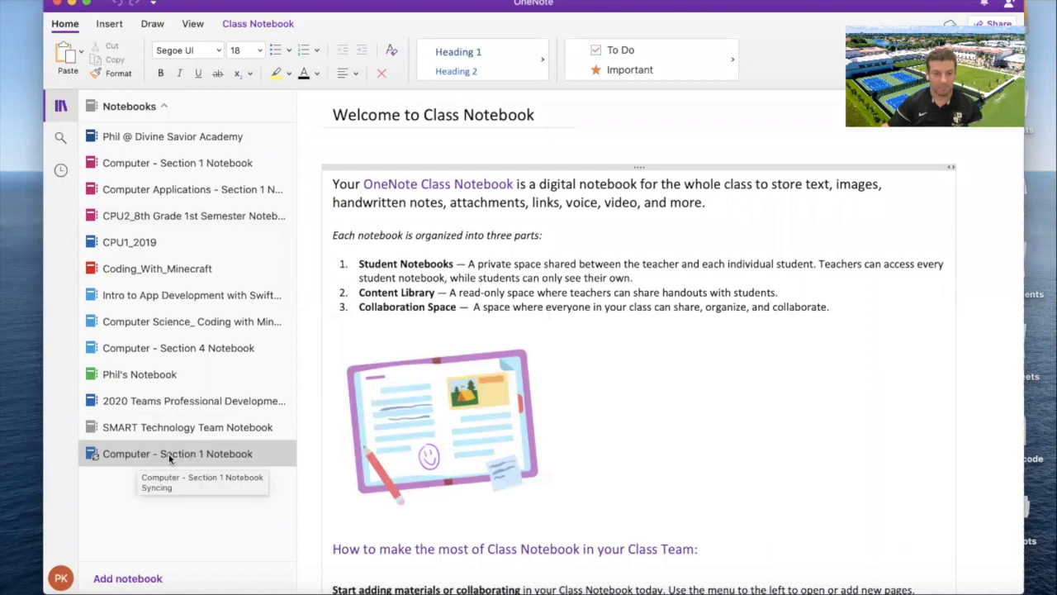
- Set the notebook color of the newly added Computer - Section 1 Notebook at the end of the list to Apple
{"action": "right_click", "coordinate": [171, 459]}
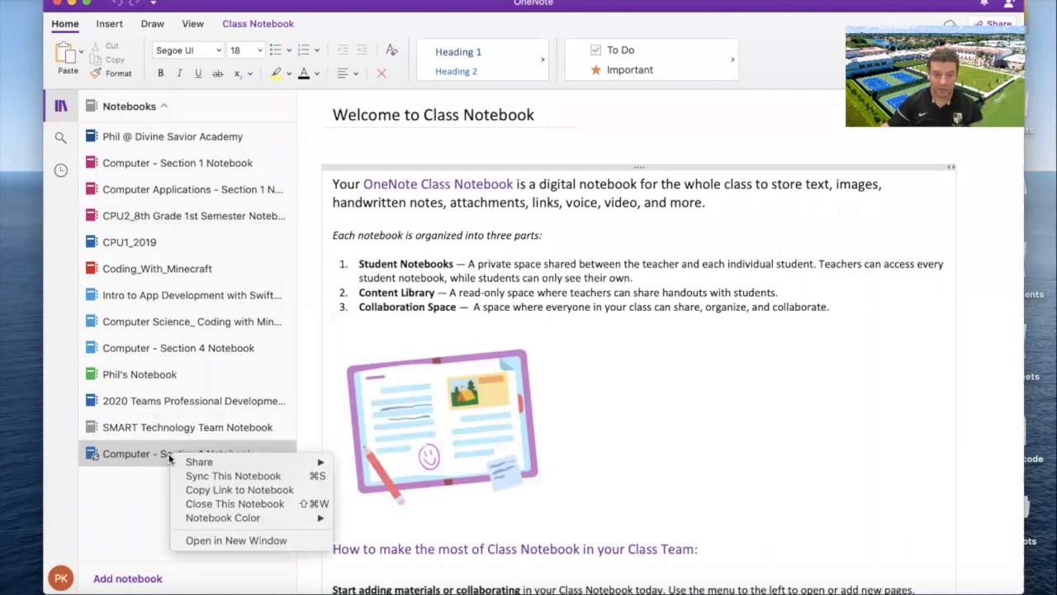
{"action": "left_click", "coordinate": [146, 458]}
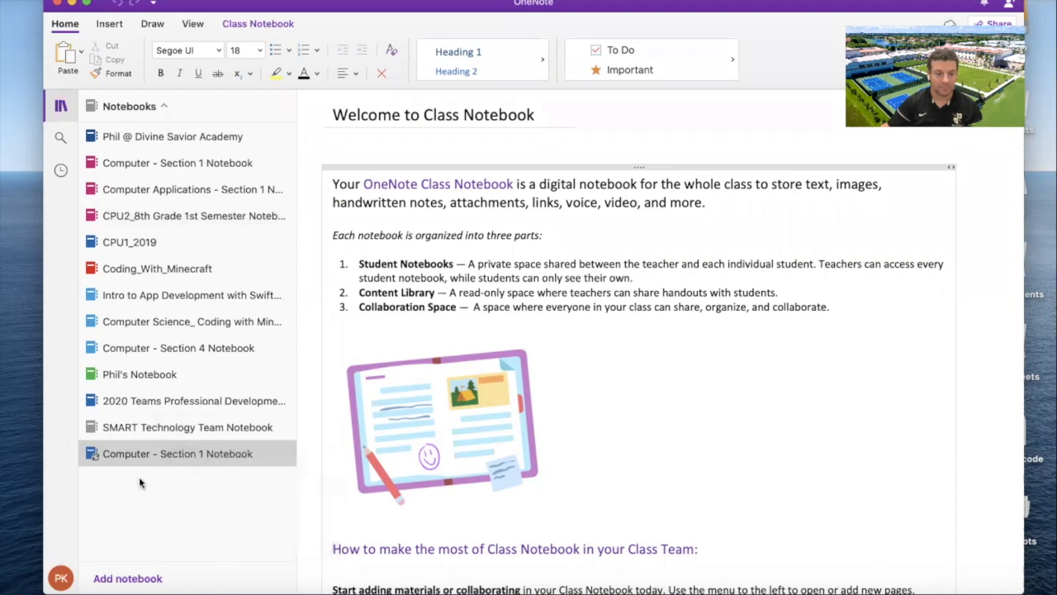
{"action": "right_click", "coordinate": [150, 448]}
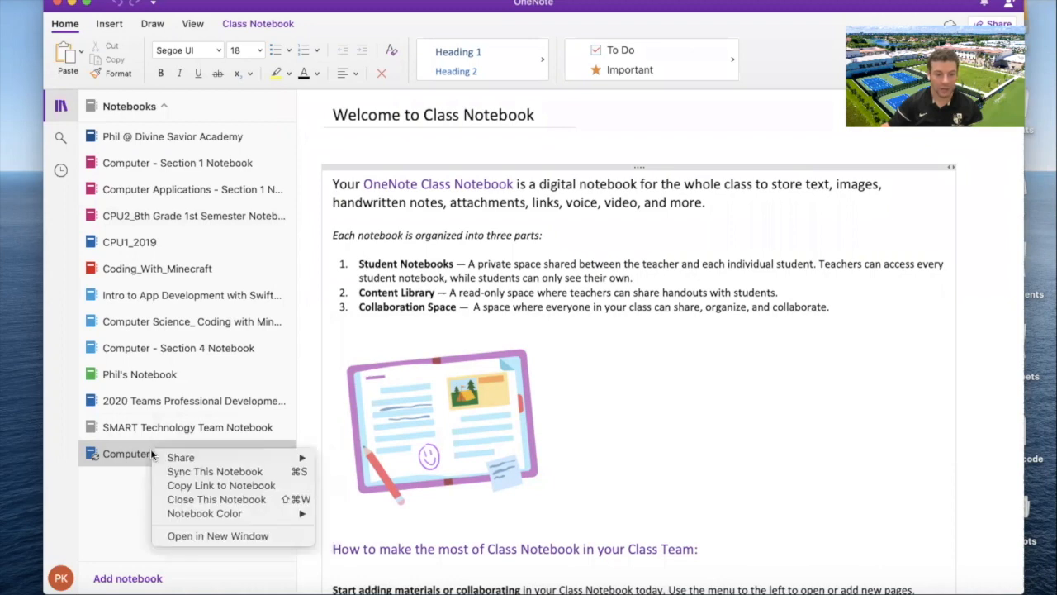
{"action": "mouse_move", "coordinate": [224, 516]}
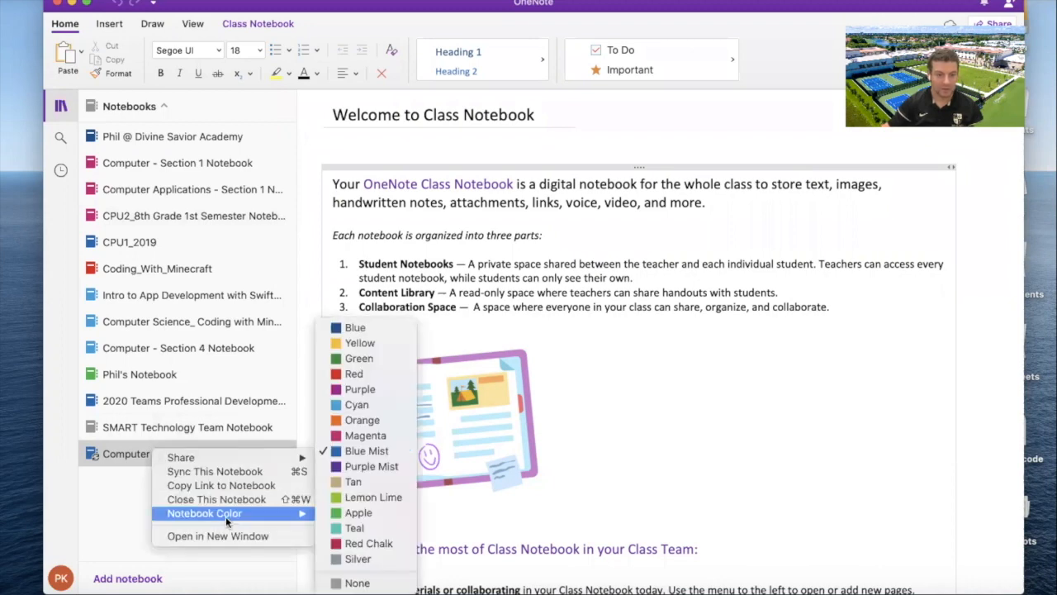
{"action": "left_click", "coordinate": [386, 511]}
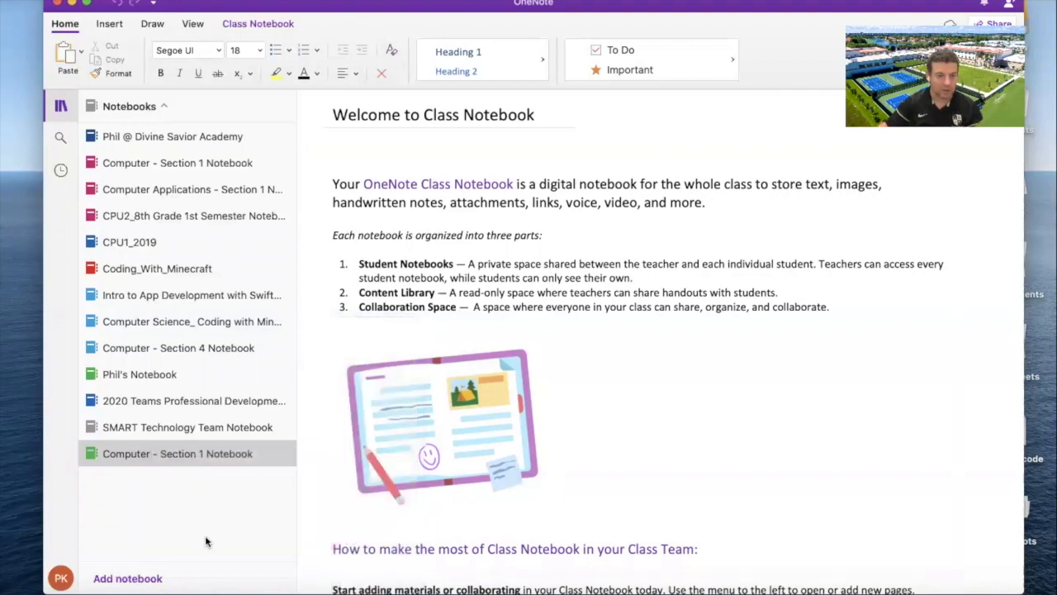
- Set the notebook color of the 2020 Teams Professional Development notebook to None
{"action": "right_click", "coordinate": [179, 403]}
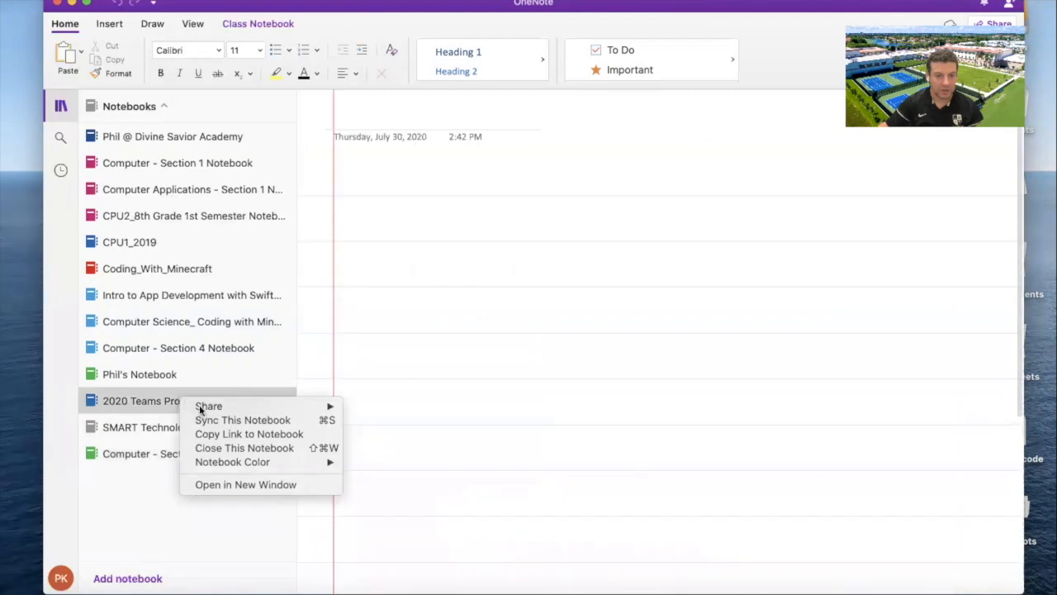
{"action": "mouse_move", "coordinate": [252, 459]}
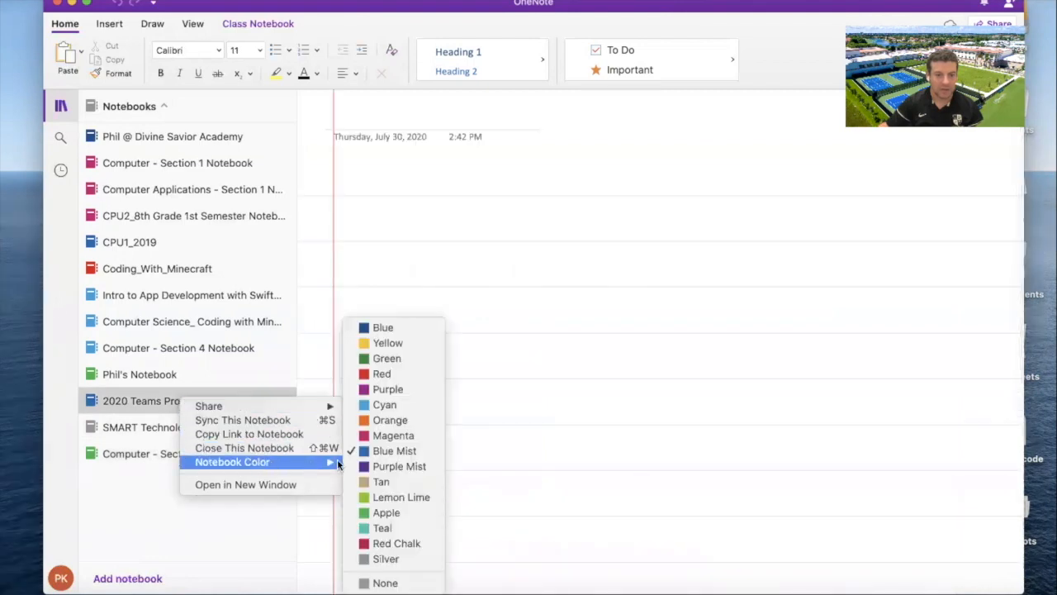
{"action": "left_click", "coordinate": [377, 579]}
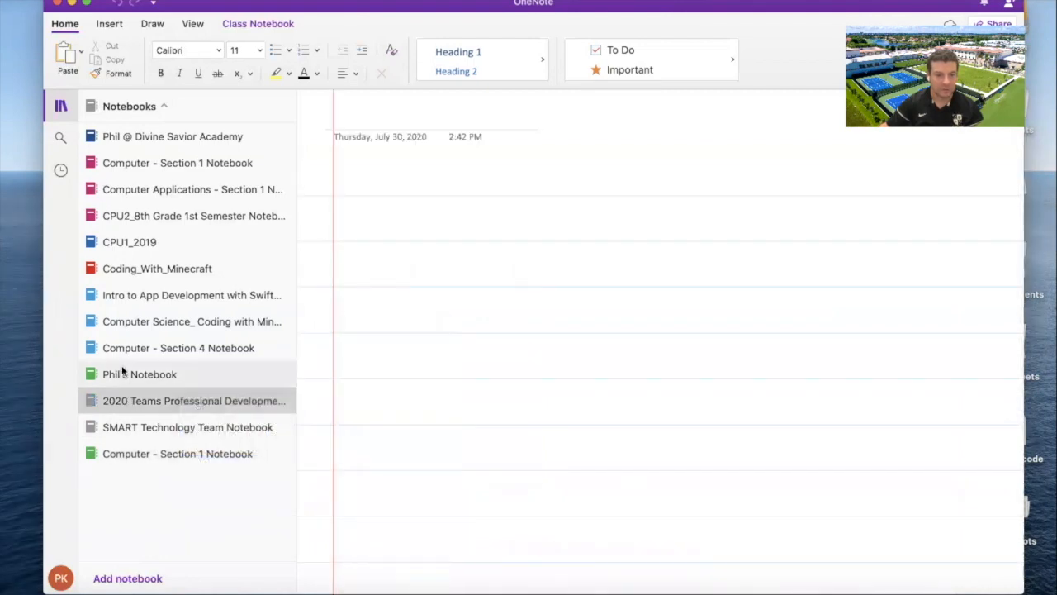
- Open the green Computer - Section 1 Notebook and expand its _Collaboration Space, _Content Library and _Teacher Only section groups
{"action": "right_click", "coordinate": [185, 450]}
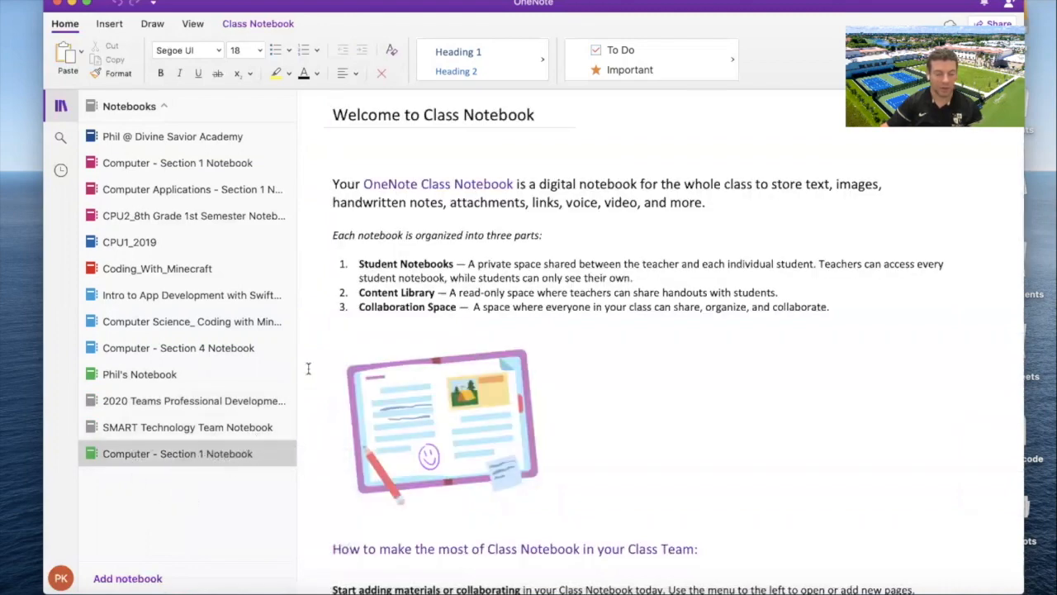
{"action": "left_click", "coordinate": [186, 452]}
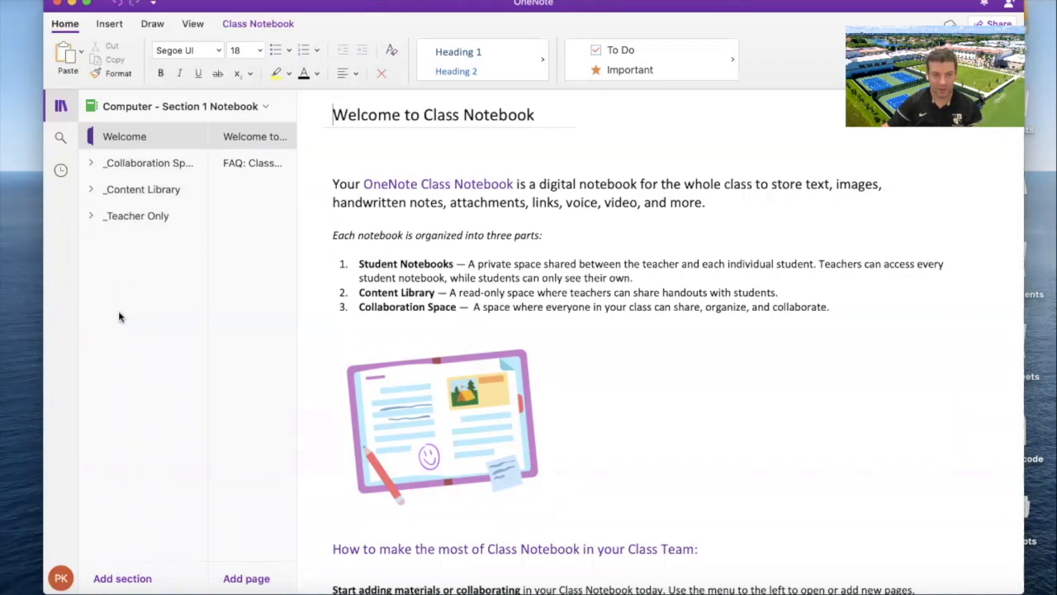
{"action": "left_click", "coordinate": [92, 163]}
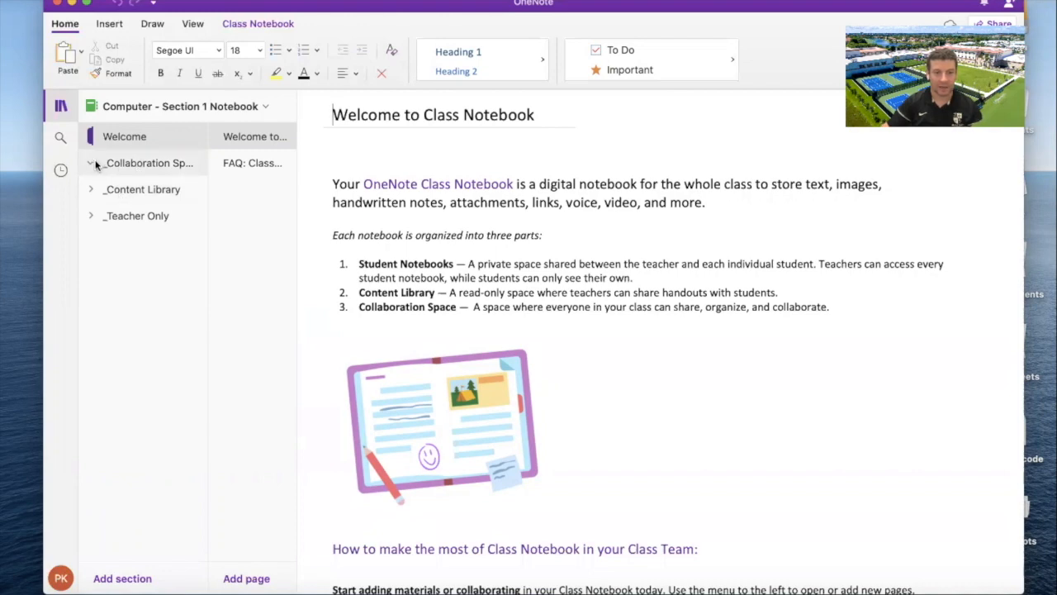
{"action": "left_click", "coordinate": [178, 190]}
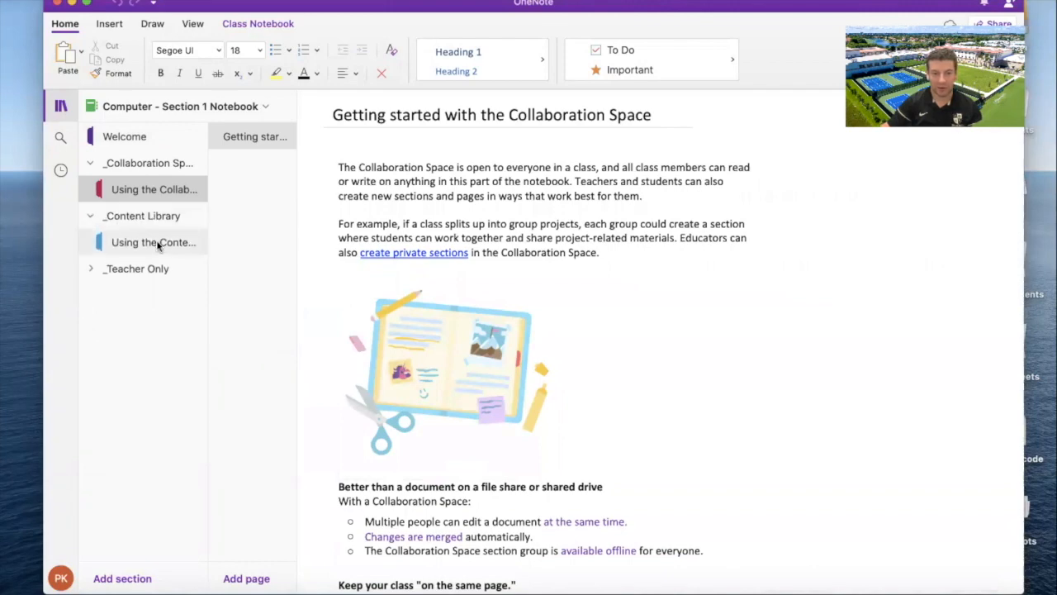
{"action": "left_click", "coordinate": [90, 269]}
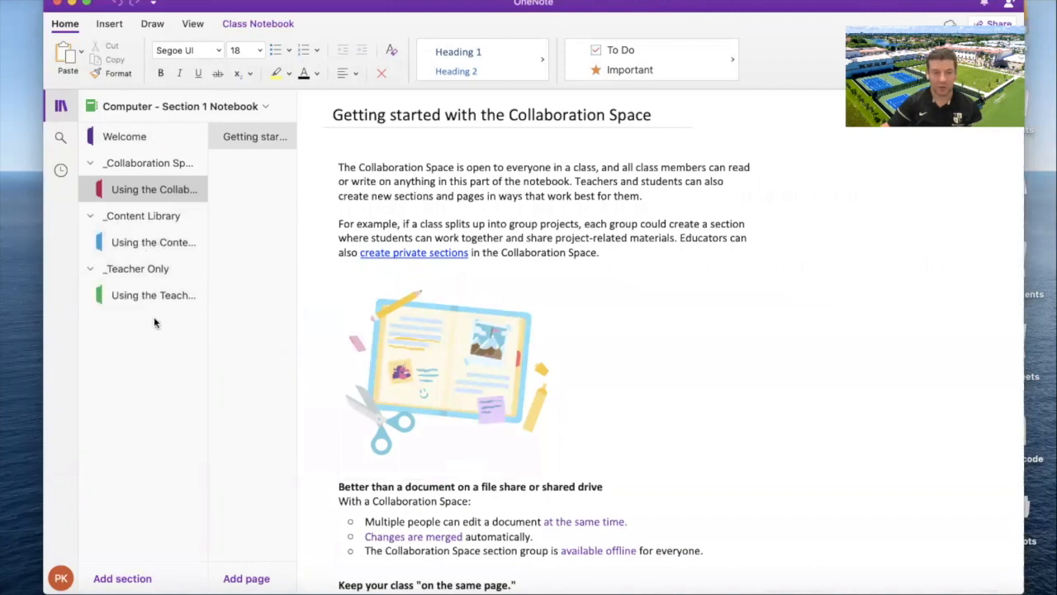
- Add a new section to the _Collaboration Space section group
{"action": "left_click", "coordinate": [156, 167]}
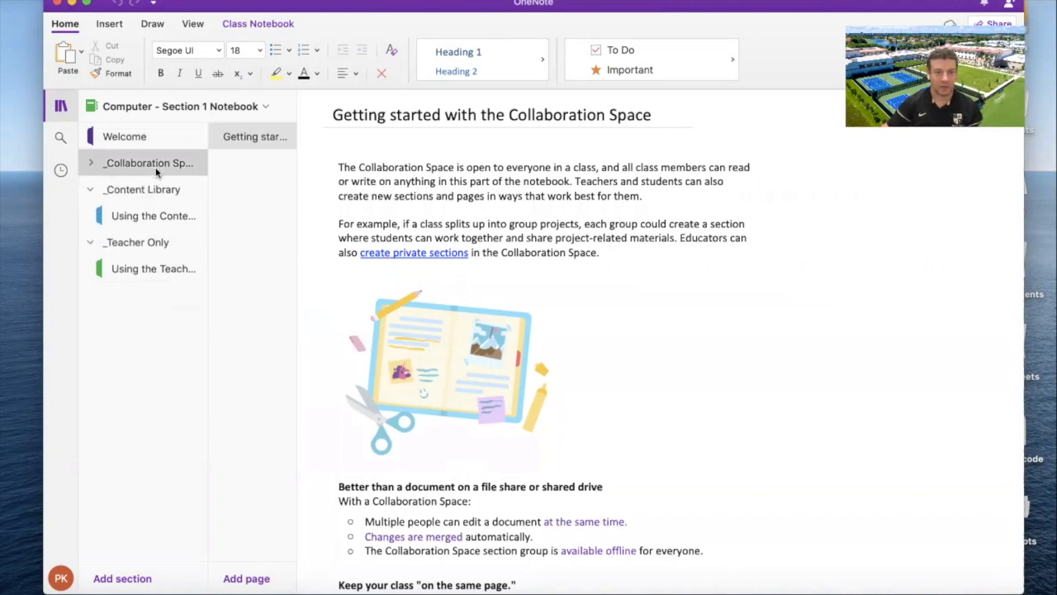
{"action": "left_click", "coordinate": [134, 577]}
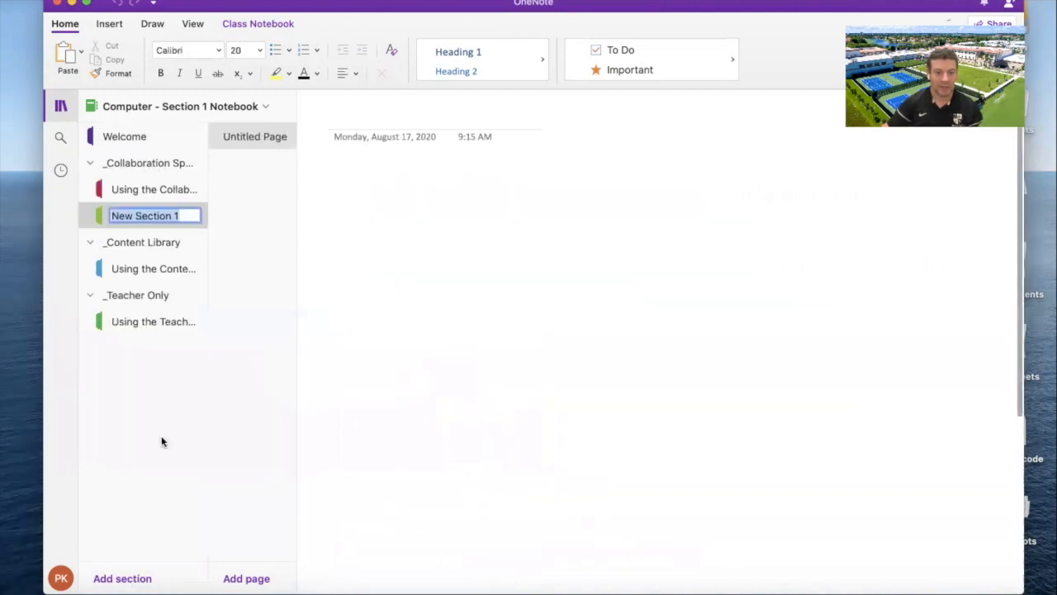
- Permanently delete the default "Using the Collab..." section from the _Collaboration Space section group
{"action": "left_click", "coordinate": [146, 190]}
{"action": "right_click", "coordinate": [146, 190]}
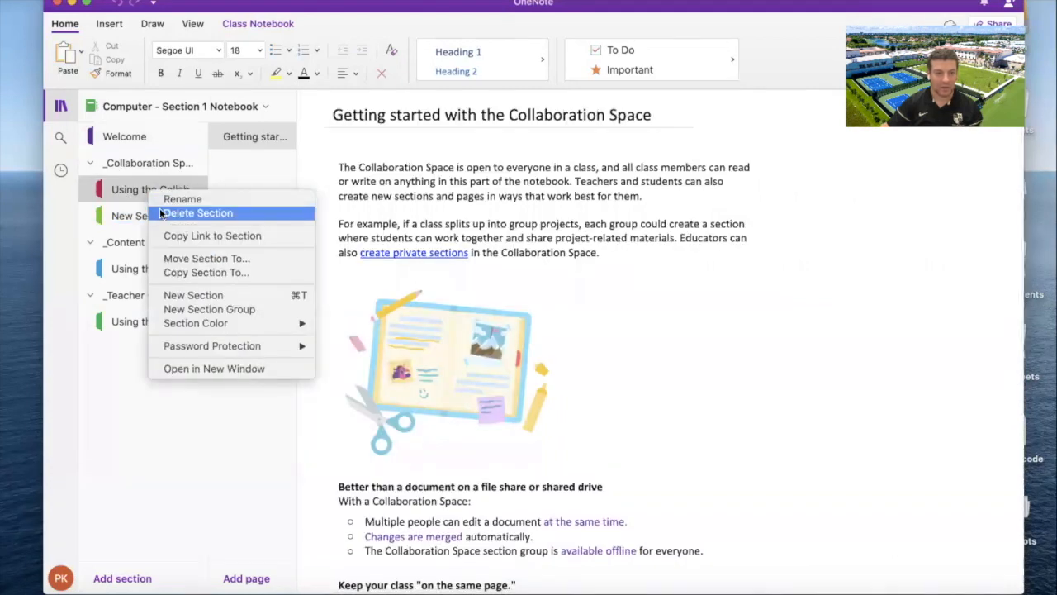
{"action": "left_click", "coordinate": [170, 212]}
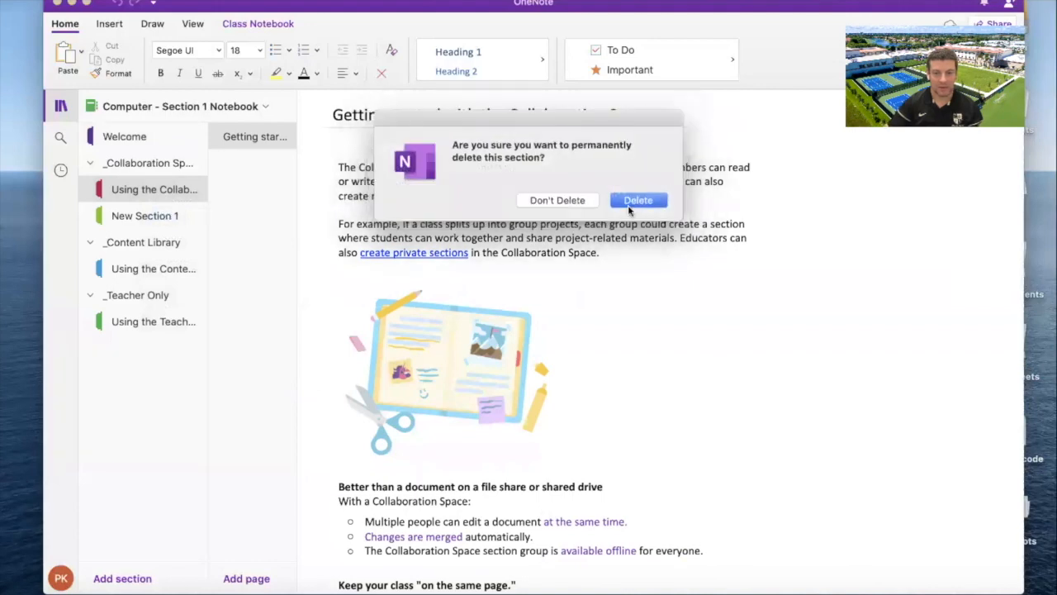
{"action": "left_click", "coordinate": [641, 199]}
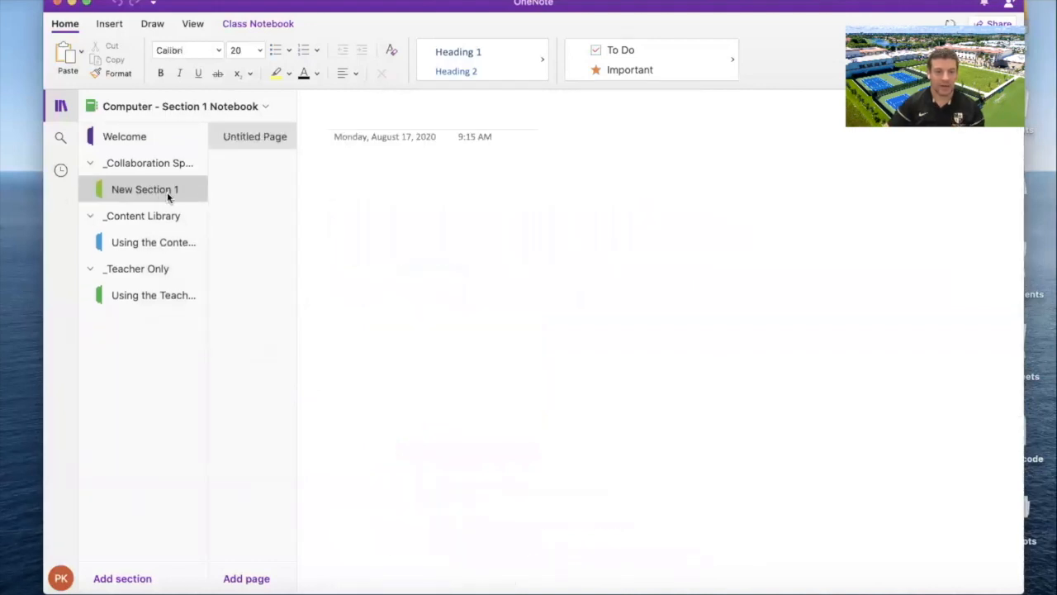
- Rename the new section in the _Collaboration Space section group as Collaboration Space
{"action": "right_click", "coordinate": [161, 188]}
{"action": "left_click", "coordinate": [169, 195]}
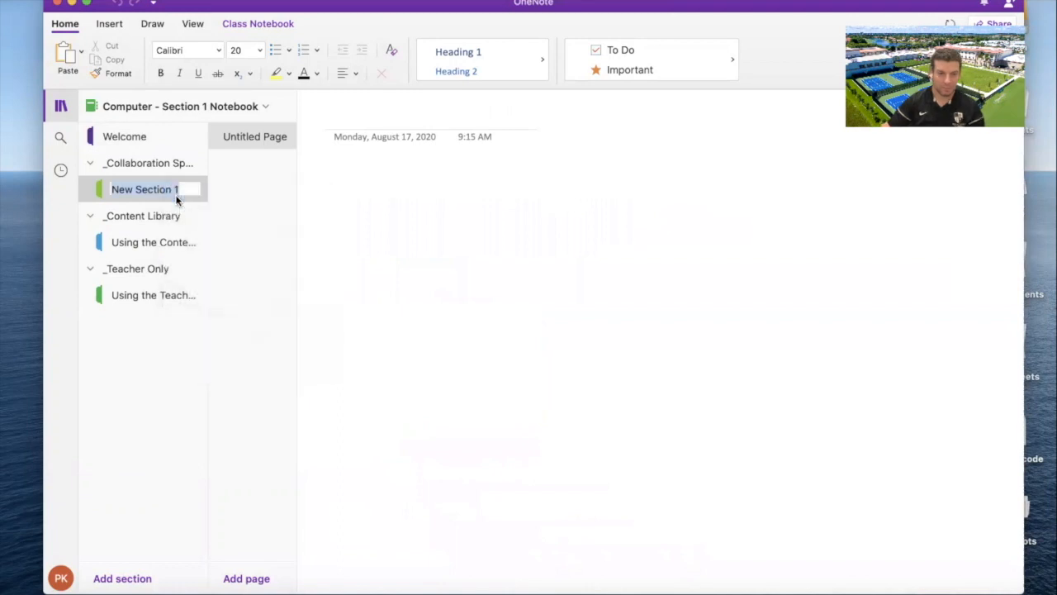
{"action": "type", "text": "Collabo"}
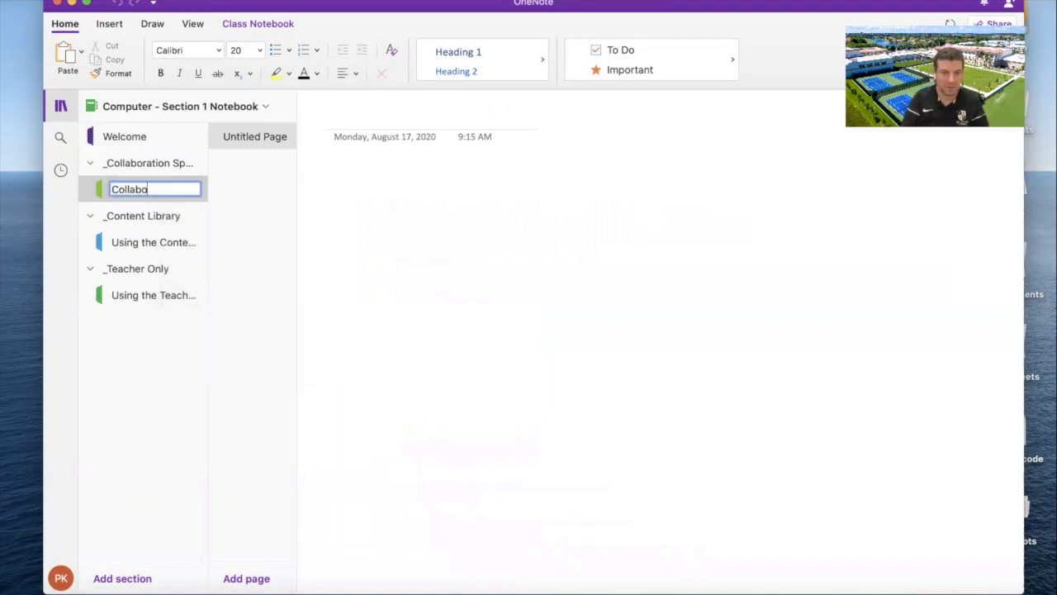
{"action": "type", "text": "ration Space"}
{"action": "key", "text": "Return"}
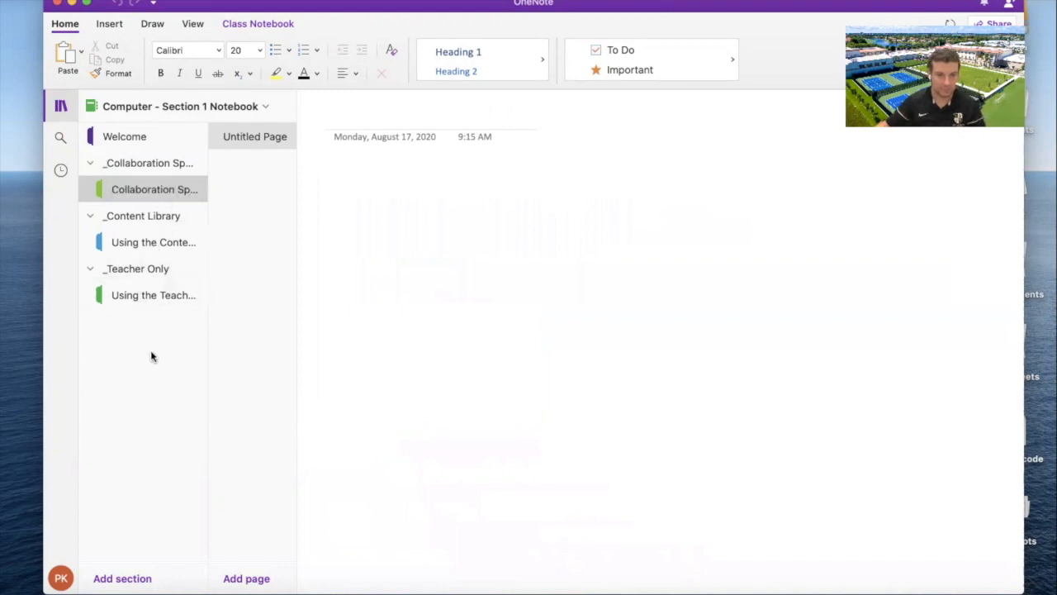
- Add a section named Digital Citizenship Notes to the _Content Library section group
{"action": "left_click", "coordinate": [135, 242]}
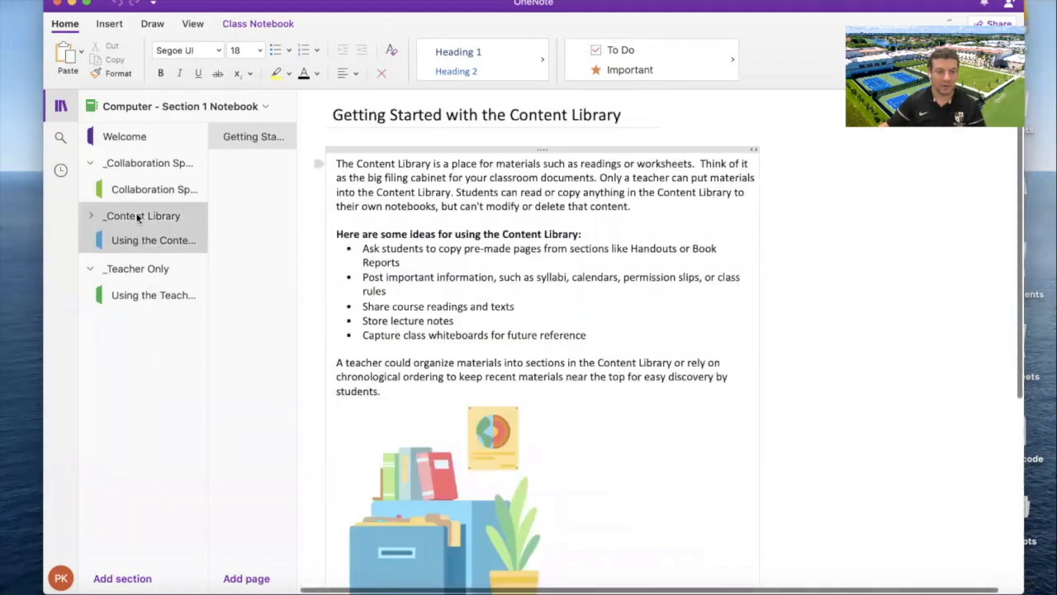
{"action": "left_click", "coordinate": [134, 214]}
{"action": "left_click", "coordinate": [120, 579]}
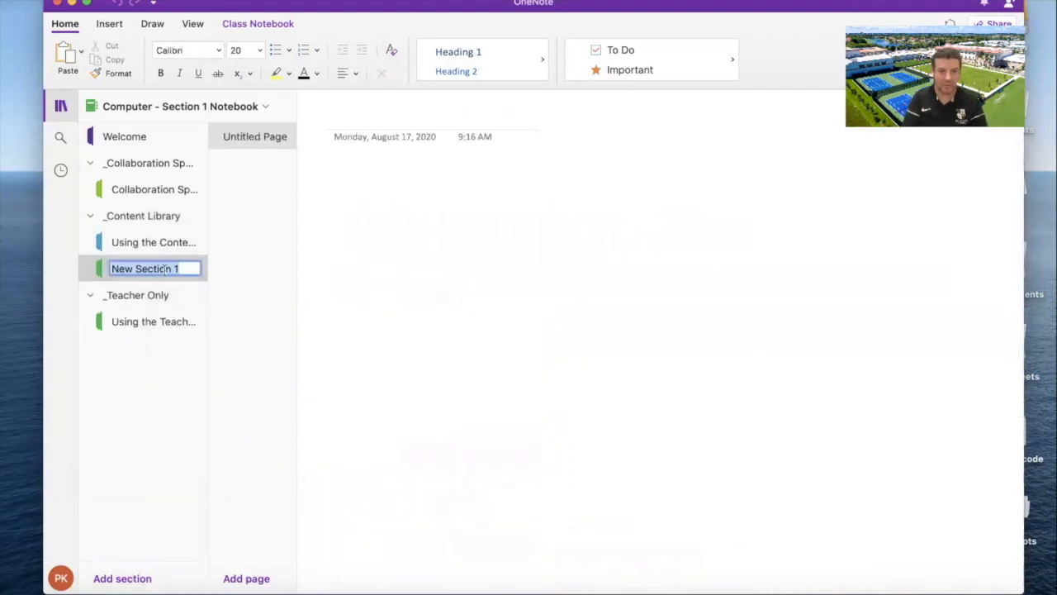
{"action": "type", "text": "D"}
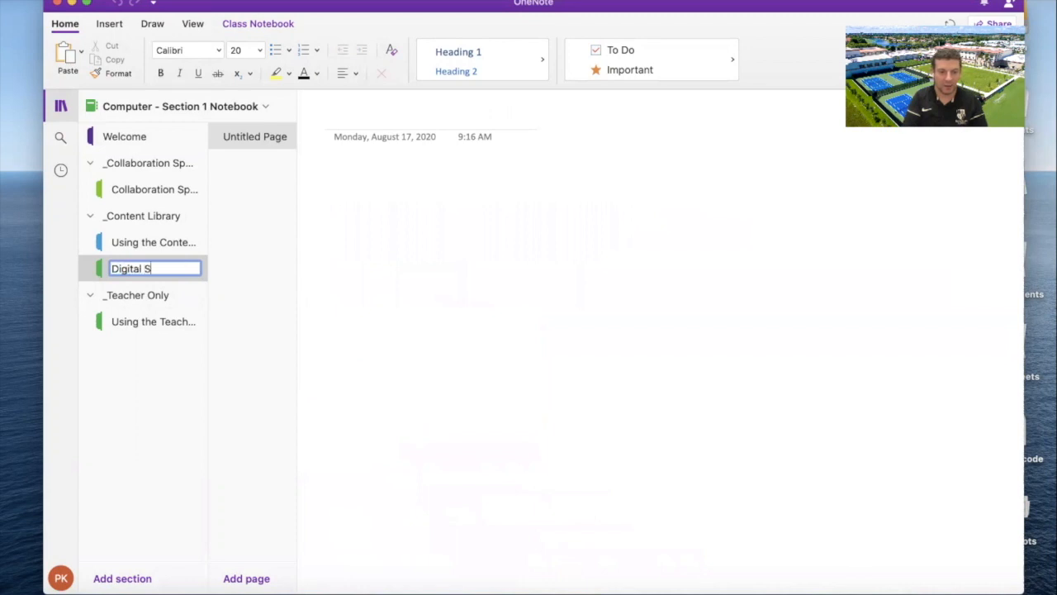
{"action": "type", "text": "igital Citizenship Notes"}
{"action": "key", "text": "Return"}
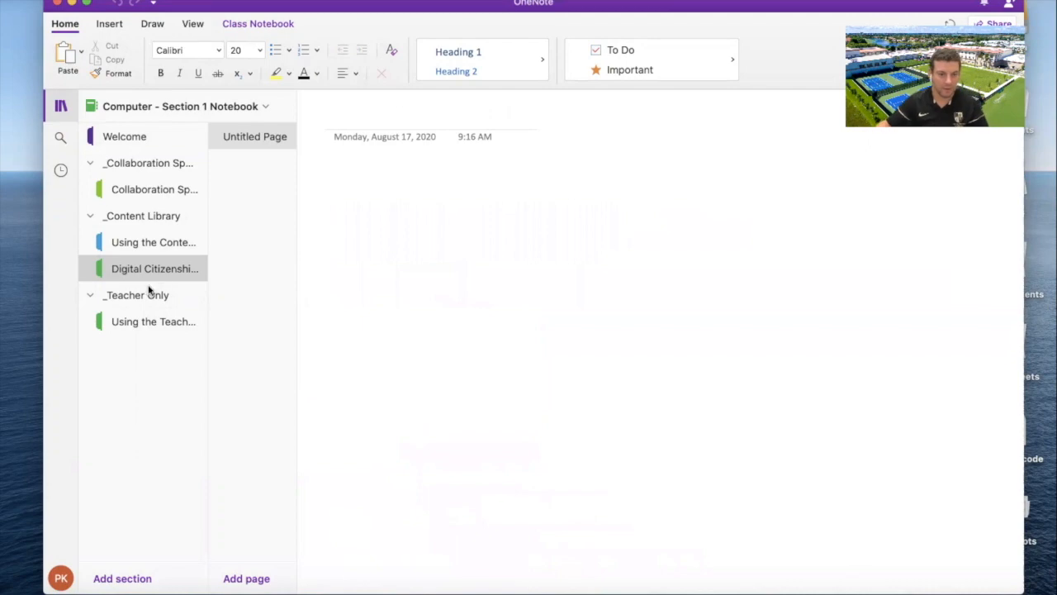
- Permanently delete the default "Using the Conte..." section from the _Content Library section group
{"action": "left_click", "coordinate": [149, 242]}
{"action": "right_click", "coordinate": [150, 241]}
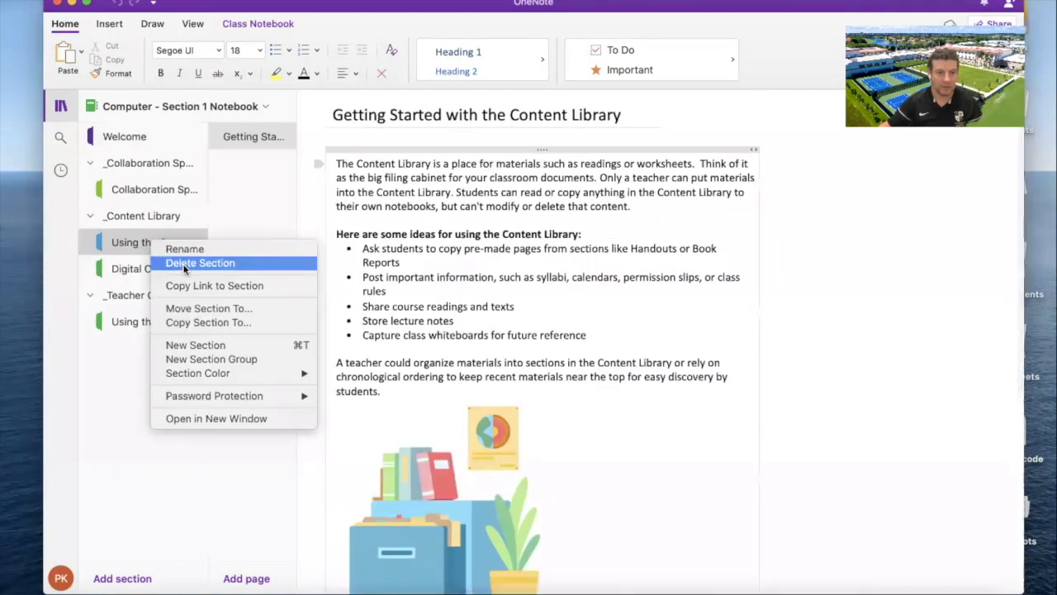
{"action": "left_click", "coordinate": [182, 263]}
{"action": "left_click", "coordinate": [638, 201]}
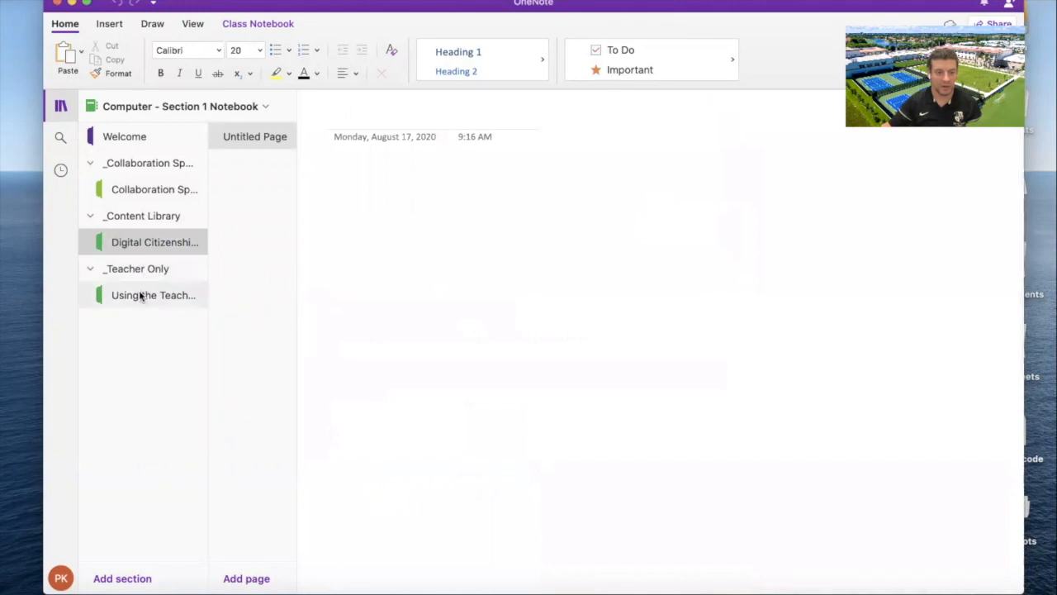
- Add a new section with its default name and place it first in the _Teacher Only section group
{"action": "left_click", "coordinate": [132, 273]}
{"action": "left_click", "coordinate": [131, 272]}
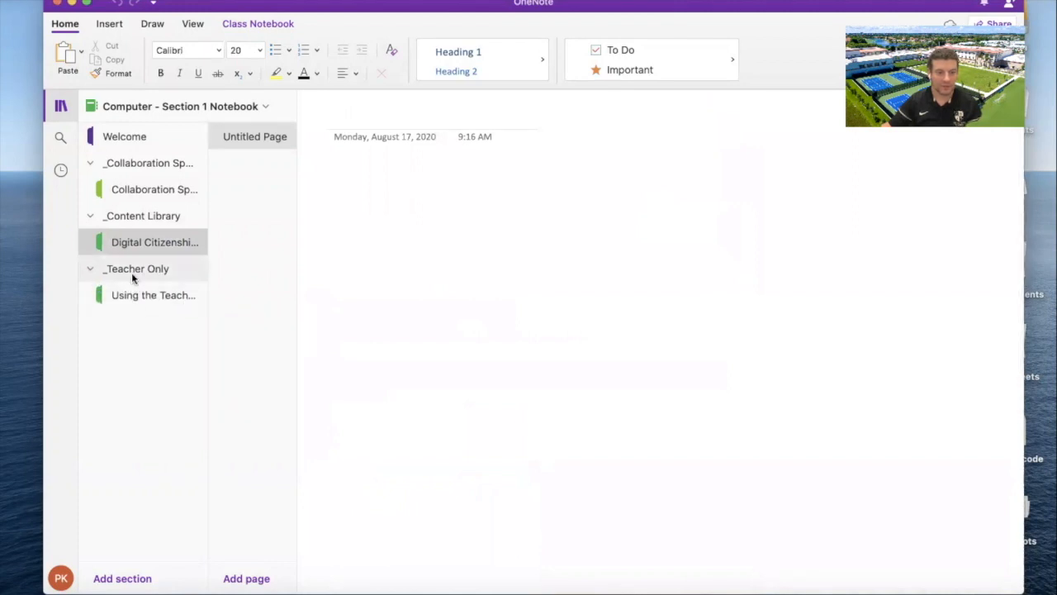
{"action": "left_click", "coordinate": [131, 272]}
{"action": "left_click", "coordinate": [132, 273]}
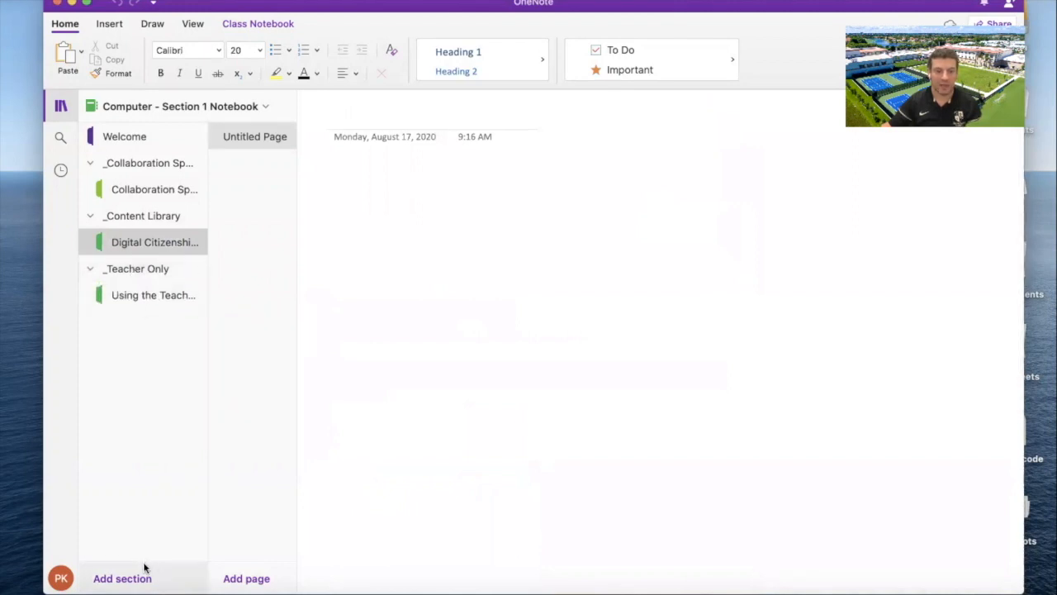
{"action": "left_click", "coordinate": [124, 578]}
{"action": "key", "text": "Return"}
{"action": "left_click_drag", "start_coordinate": [107, 302], "coordinate": [111, 267]}
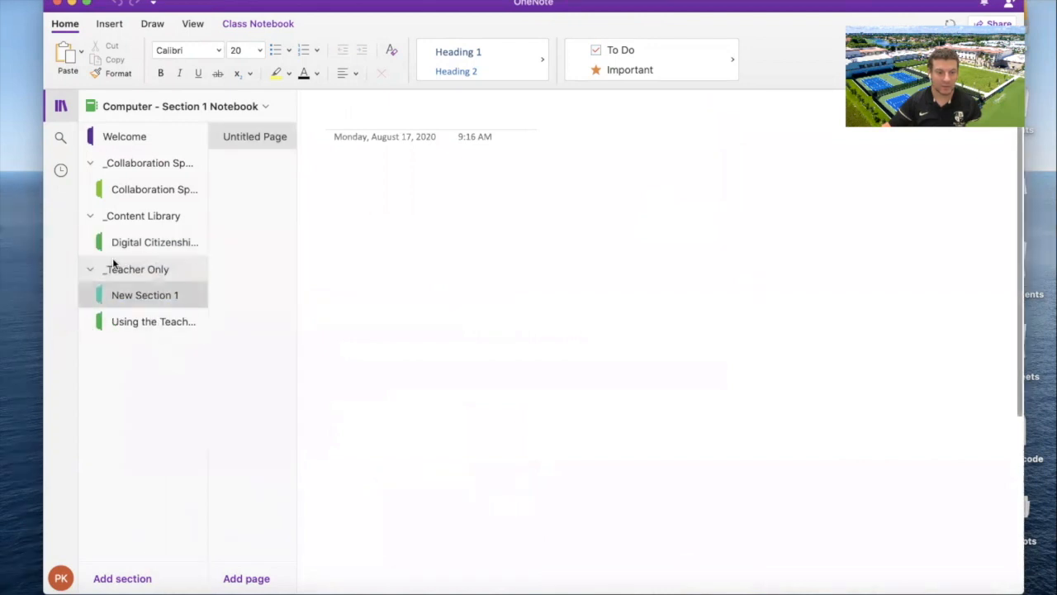
- Permanently delete the default "Using the Teach..." section from the _Teacher Only section group
{"action": "right_click", "coordinate": [144, 323]}
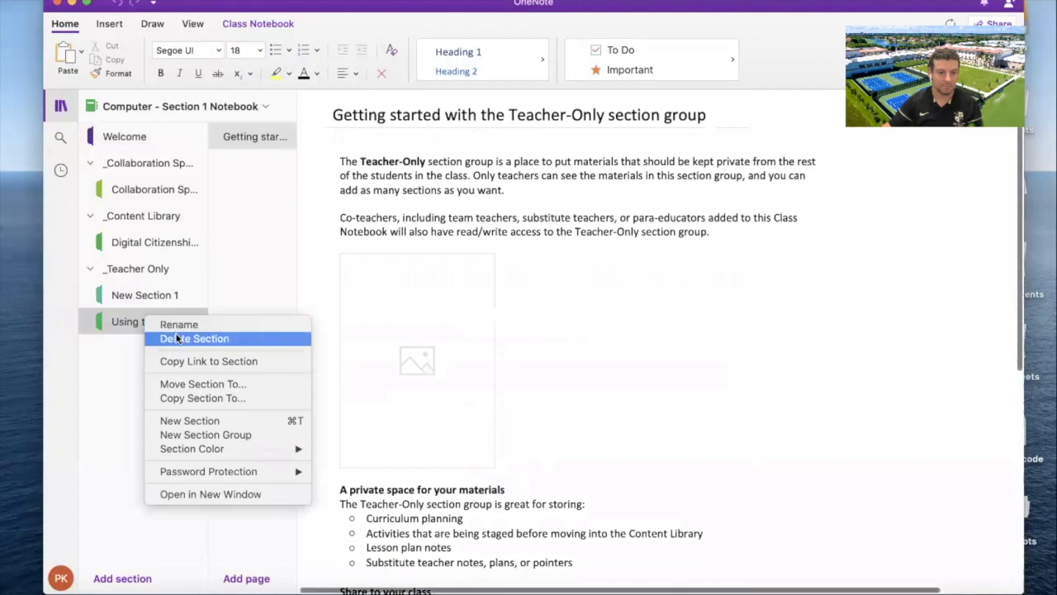
{"action": "left_click", "coordinate": [176, 338]}
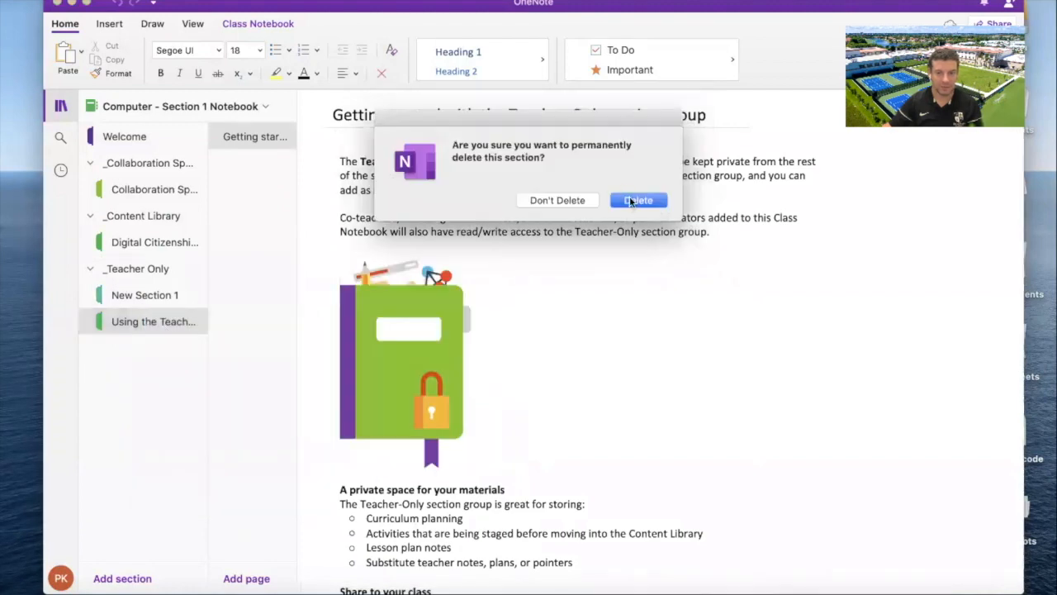
{"action": "key", "text": "Return"}
- Rename the remaining section in the _Teacher Only section group as Google Docs
{"action": "right_click", "coordinate": [151, 297]}
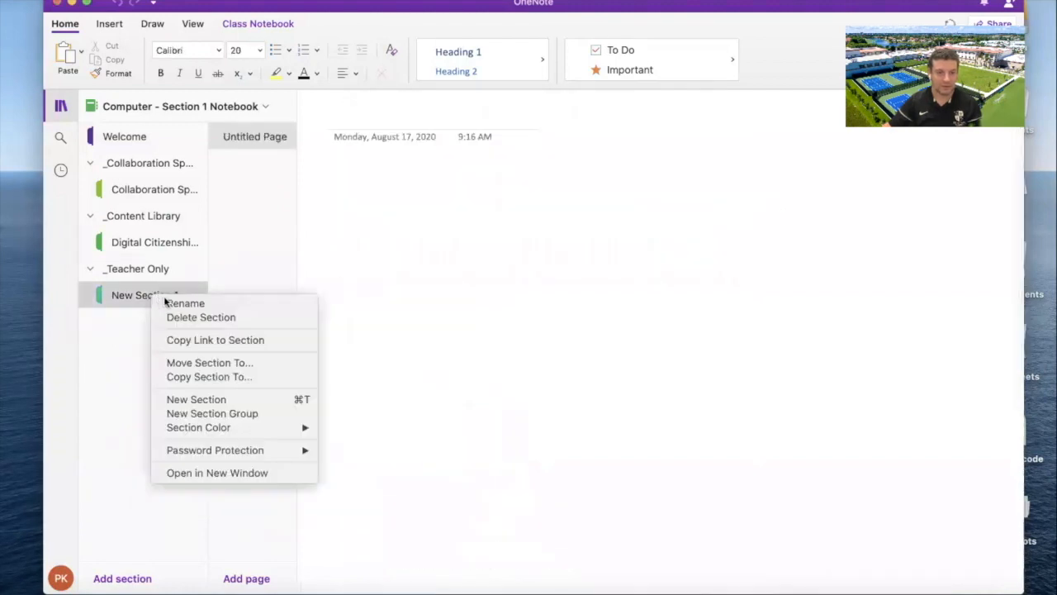
{"action": "left_click", "coordinate": [175, 304]}
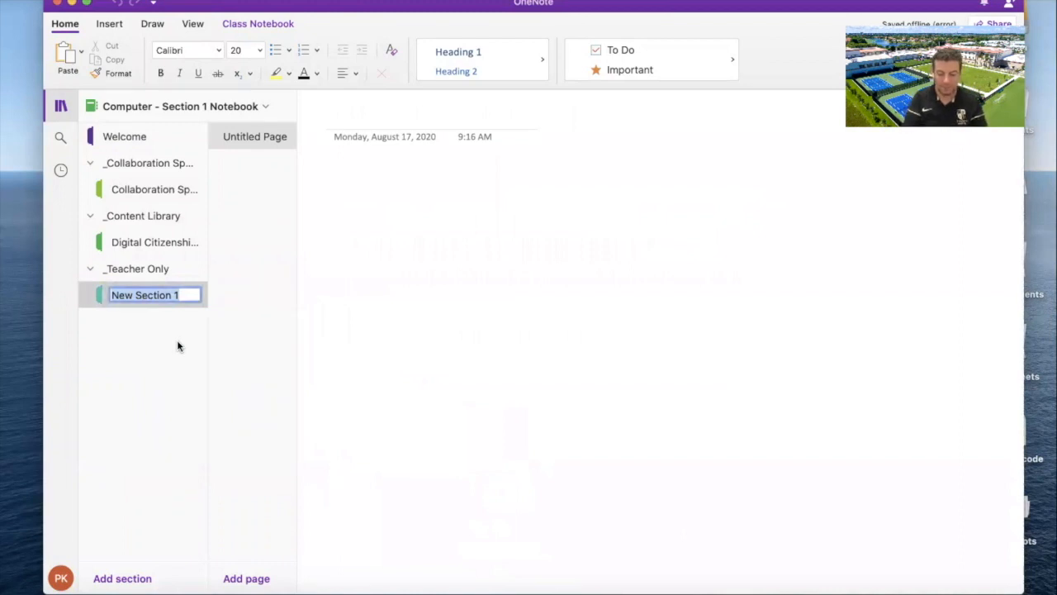
{"action": "type", "text": "Google Docs"}
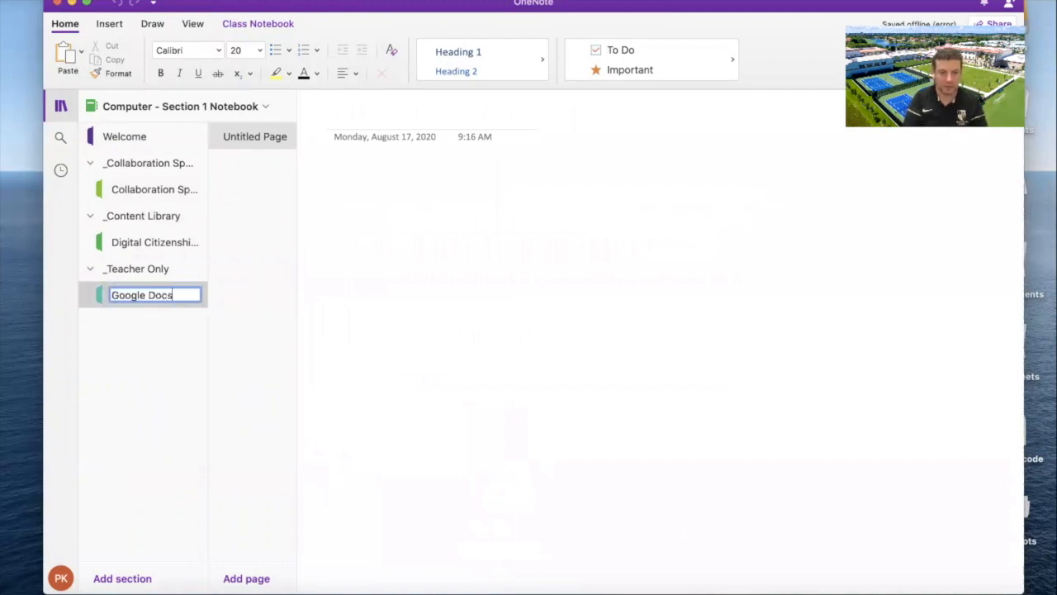
{"action": "key", "text": "Return"}
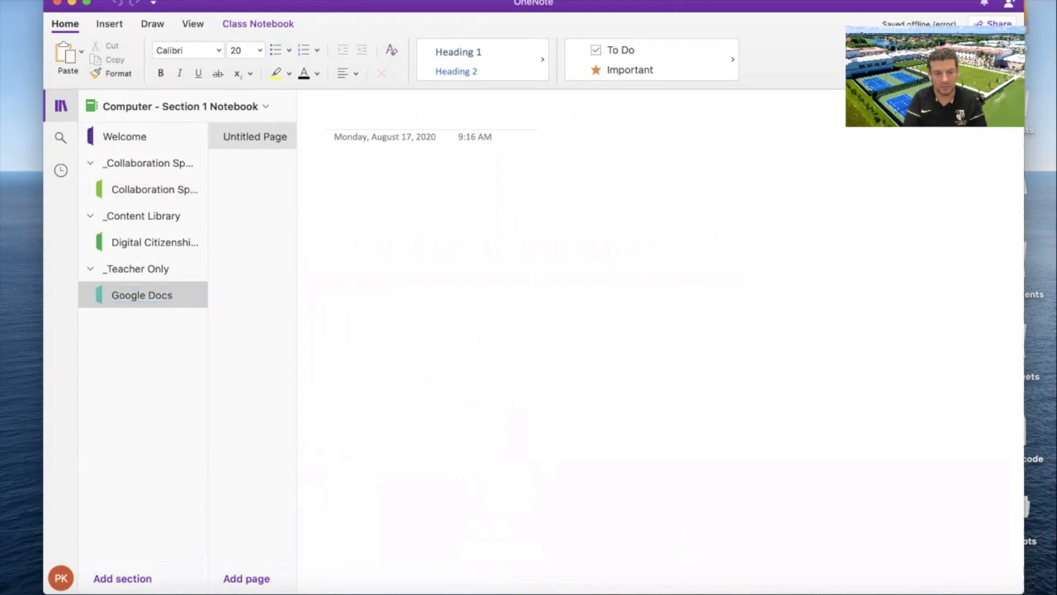
- Add two more sections named Google Sheets and Google Forms below Google Docs in the _Teacher Only section group
{"action": "left_click", "coordinate": [122, 577]}
{"action": "type", "text": "Googl"}
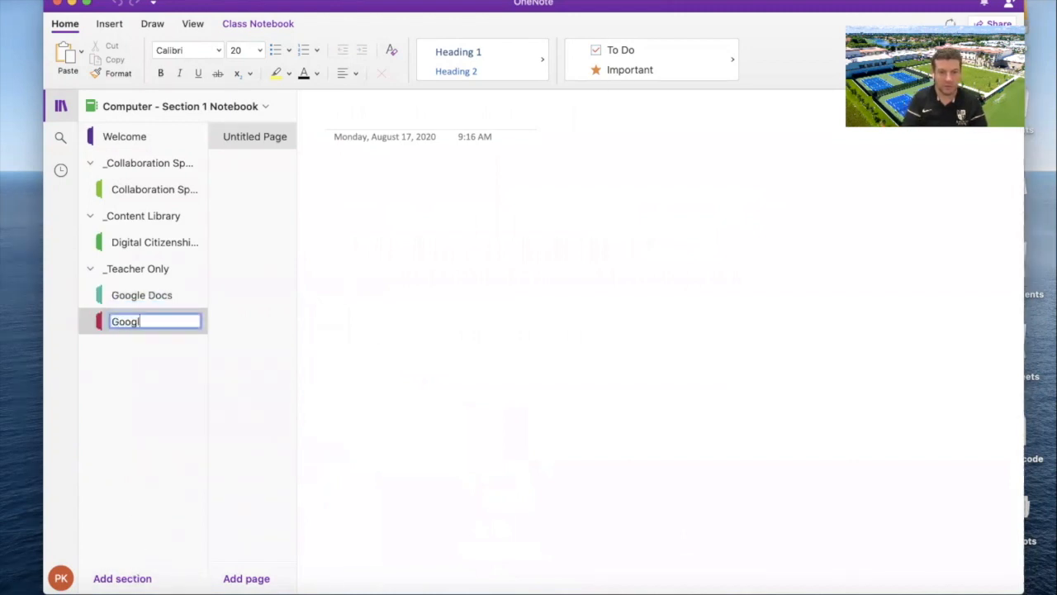
{"action": "type", "text": "e Sheets"}
{"action": "key", "text": "Return"}
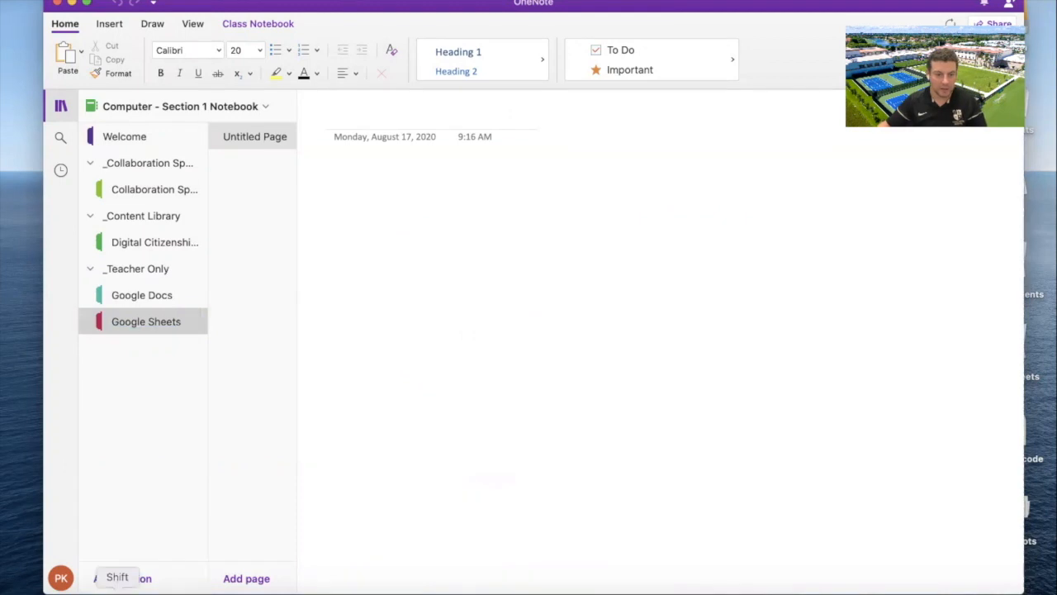
{"action": "left_click", "coordinate": [139, 578]}
{"action": "type", "text": "Google Forms"}
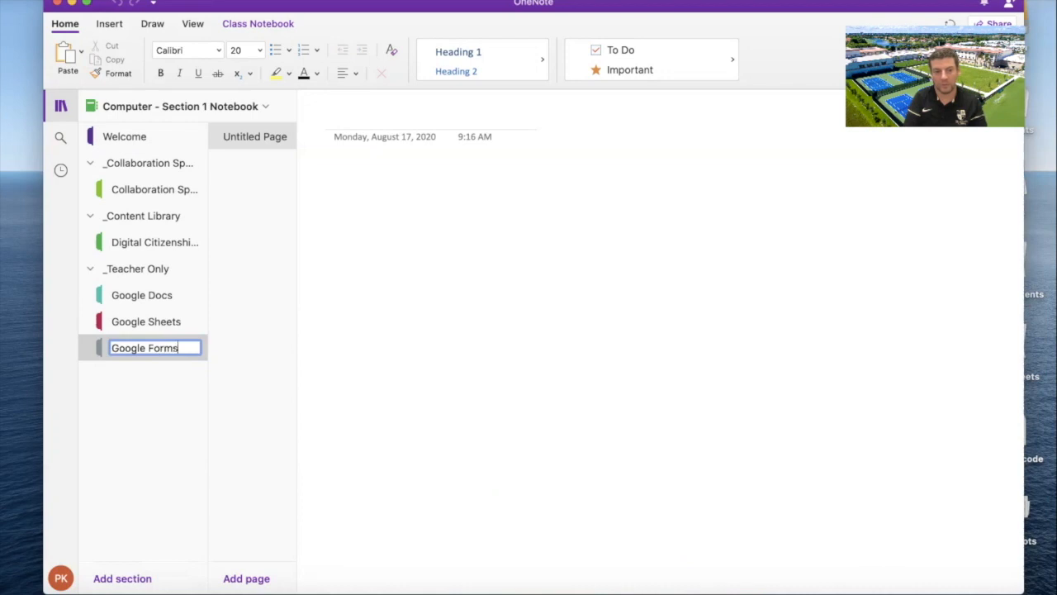
{"action": "key", "text": "Return"}
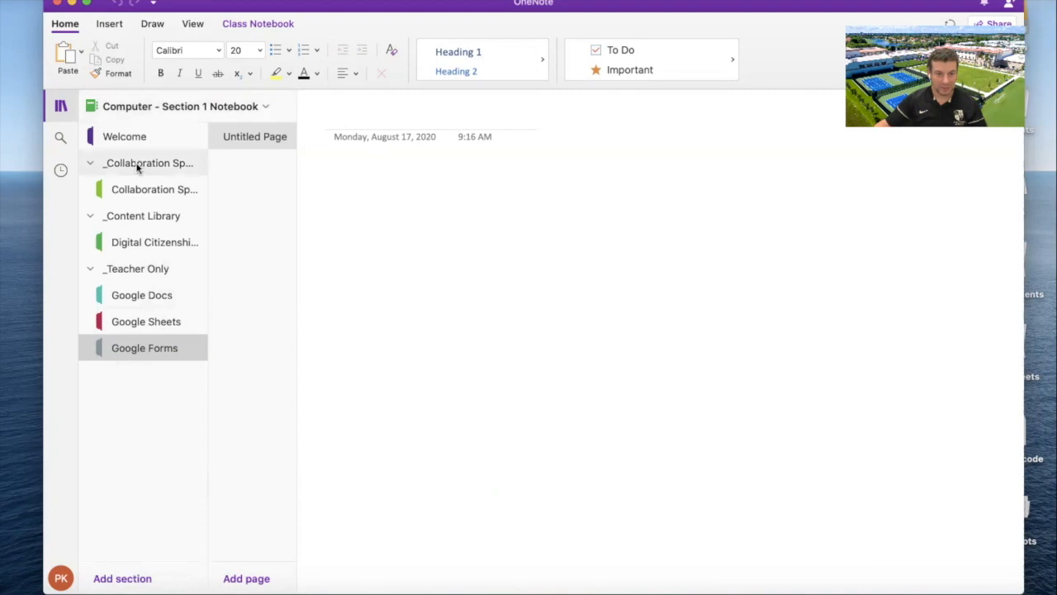
- Switch to the Class Notebook in Microsoft Teams and close the notice about the file being opened in OneNote
{"action": "left_click_drag", "start_coordinate": [289, 7], "coordinate": [267, 5]}
{"action": "key", "text": "ctrl+Right"}
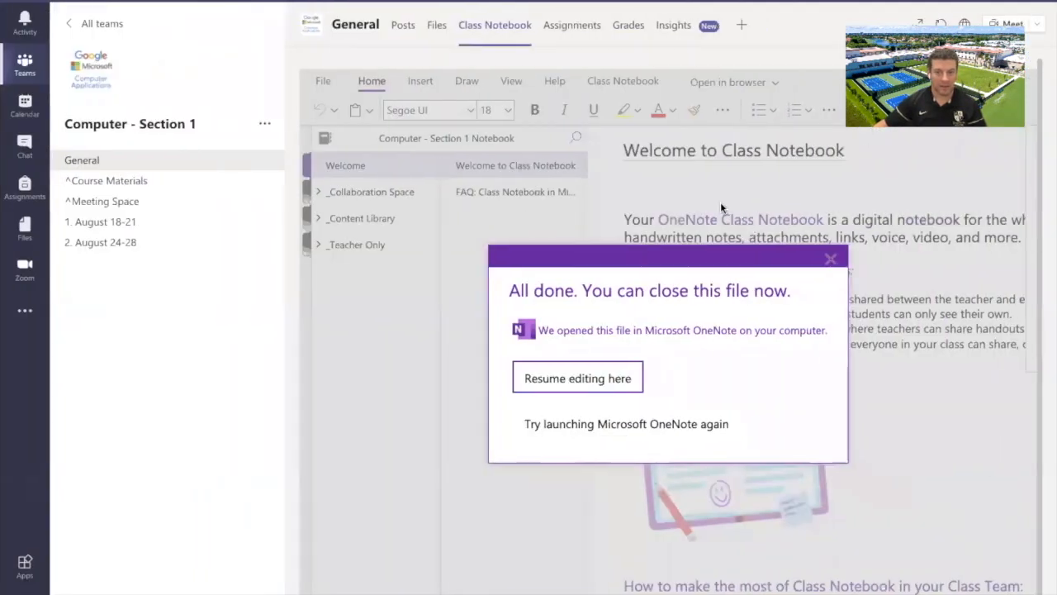
{"action": "left_click", "coordinate": [830, 260]}
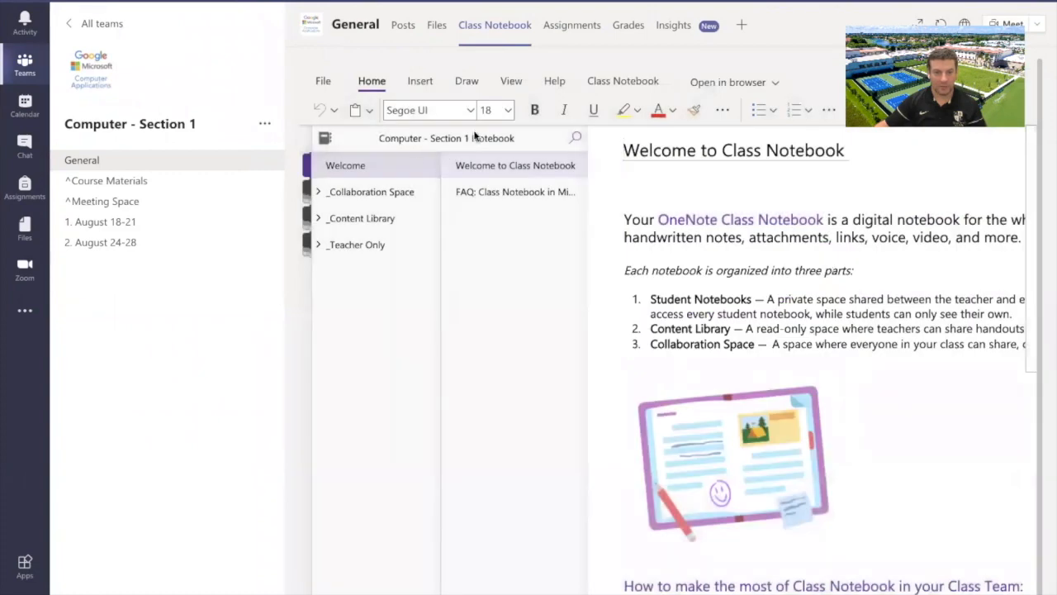
- Expand the _Collaboration Space, _Content Library and _Teacher Only section groups in the Teams notebook to check their sections
{"action": "left_click", "coordinate": [320, 194]}
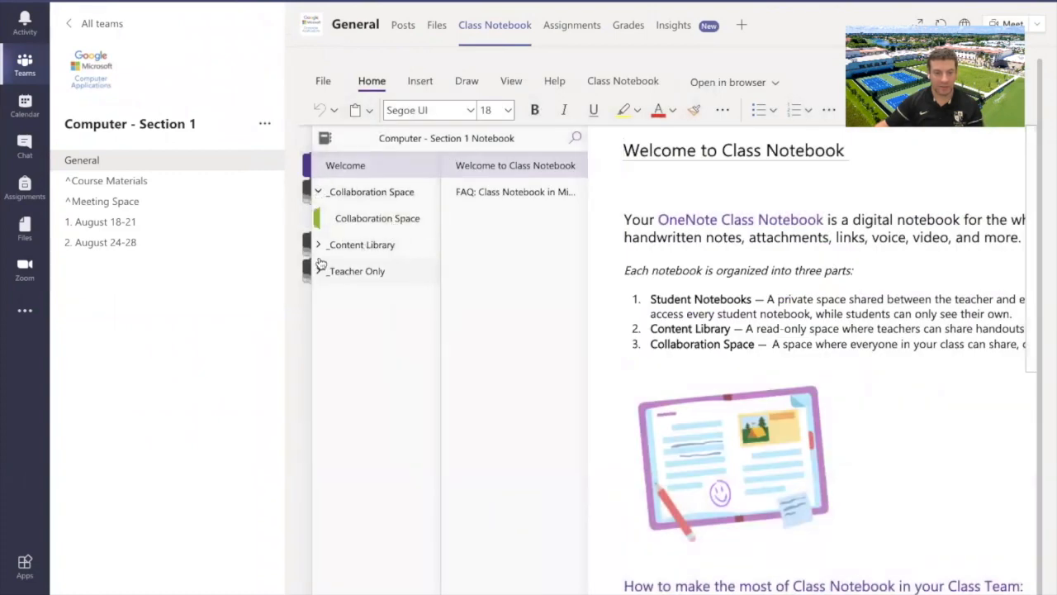
{"action": "left_click", "coordinate": [318, 244]}
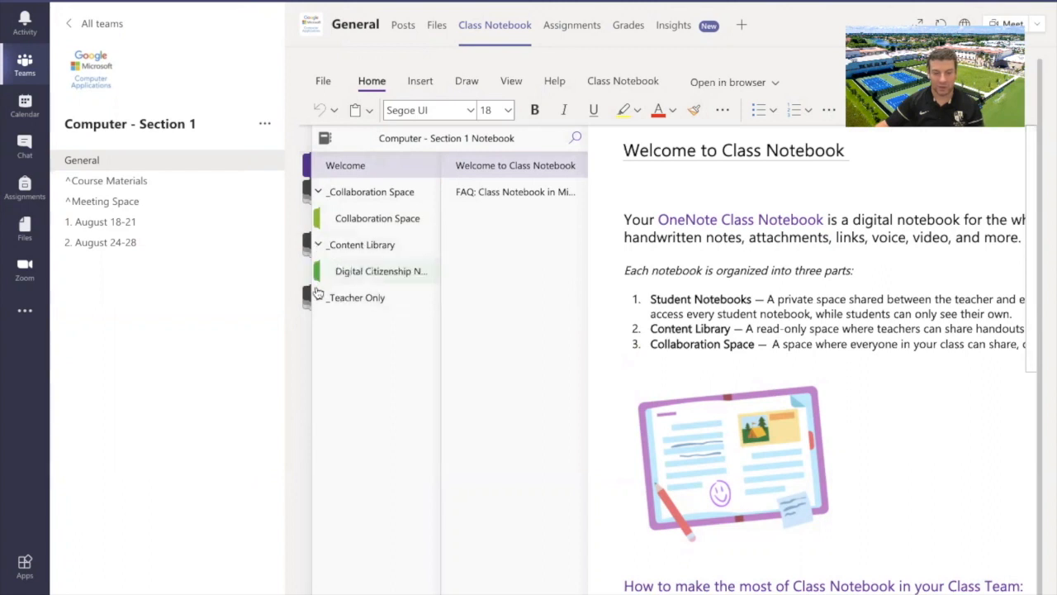
{"action": "left_click", "coordinate": [318, 296]}
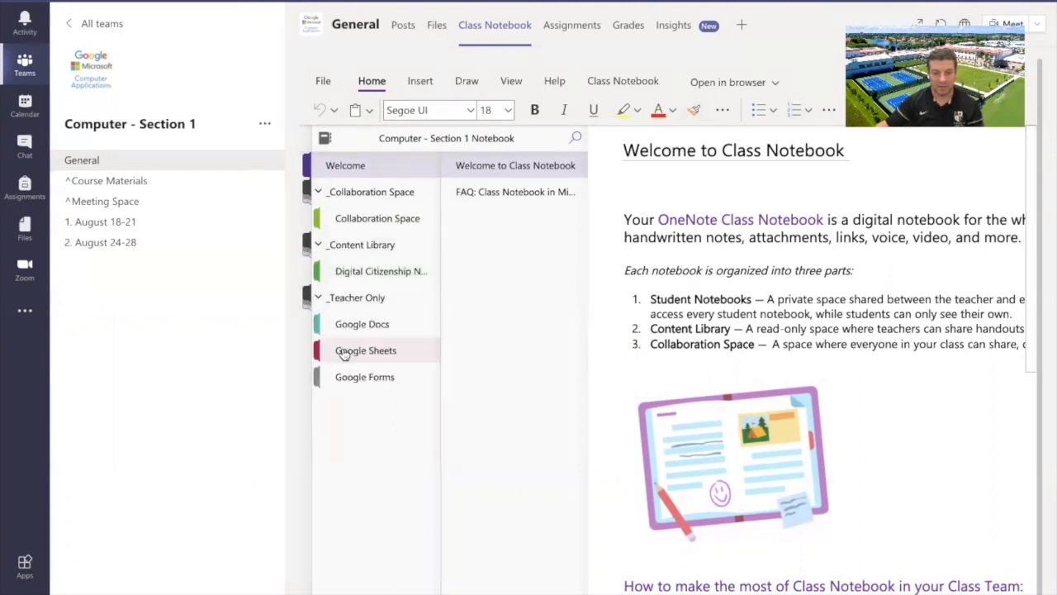